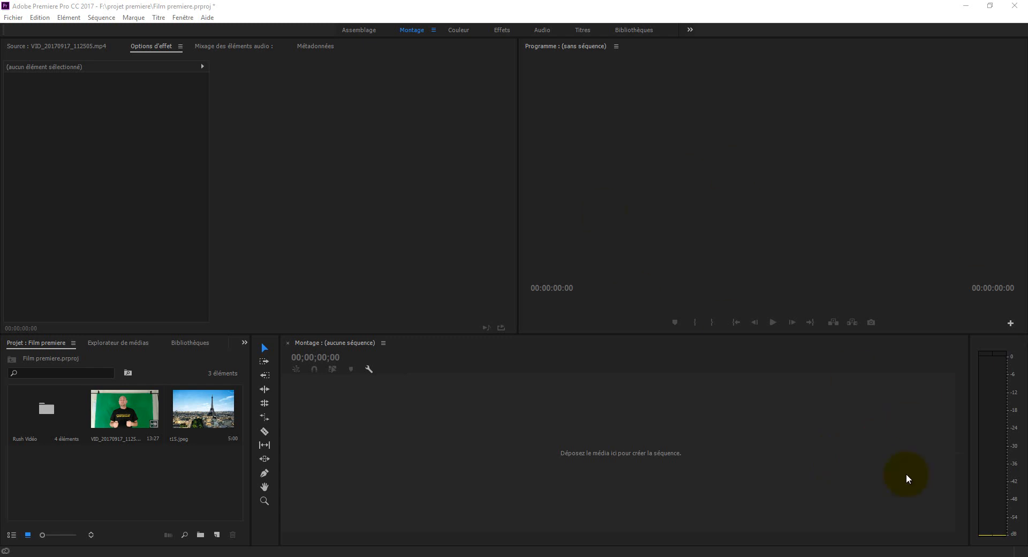
Create a sequence from only the video of VID_20170917_112505.mp4 and preview it at about 00:00:03:08
double_click(124, 428)
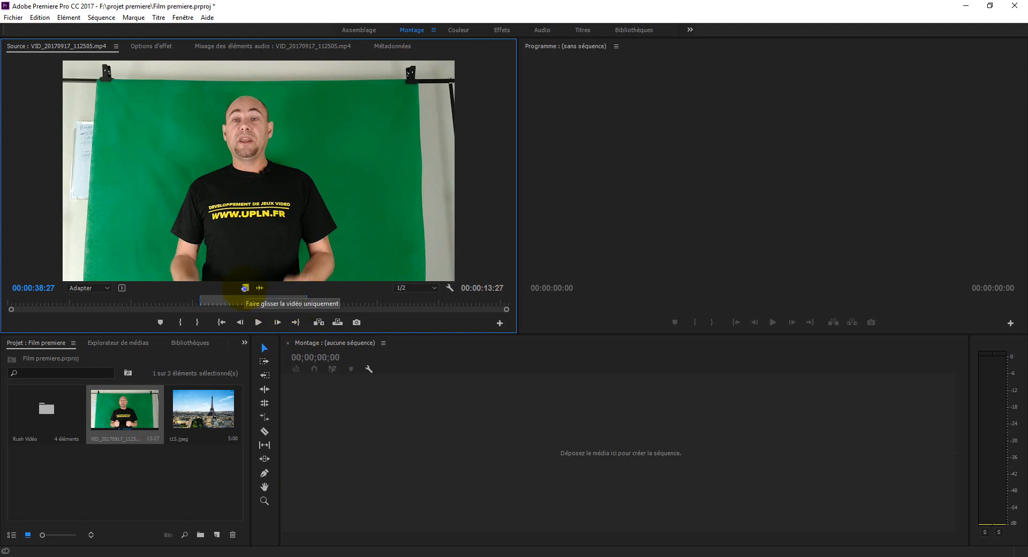
left_click_drag(245, 287, 448, 445)
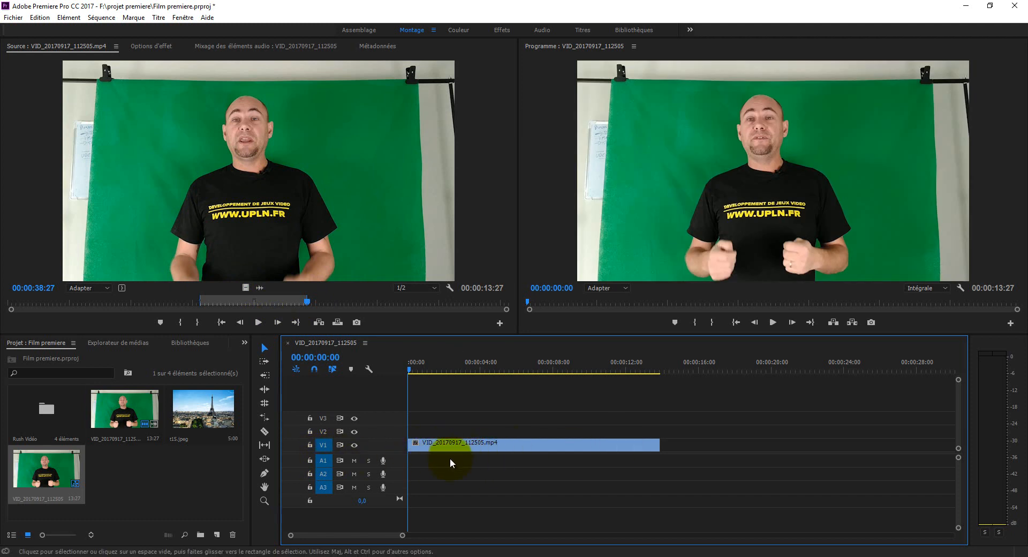
left_click_drag(406, 370, 466, 368)
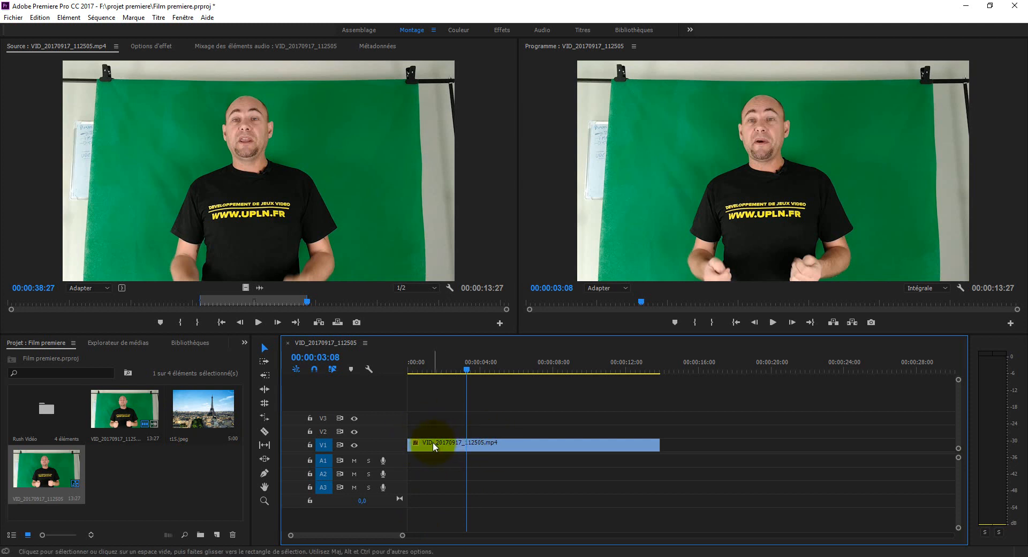
Move the green-screen clip up to track V2 and place t15.jpeg beneath it at the start of track V1
left_click_drag(426, 445, 427, 431)
mouse_move(467, 369)
left_mouse_down()
mouse_move(431, 369)
mouse_move(456, 370)
left_mouse_up()
left_click(195, 413)
left_click_drag(196, 413, 408, 451)
left_click(430, 444)
left_click(454, 365)
left_click(427, 443)
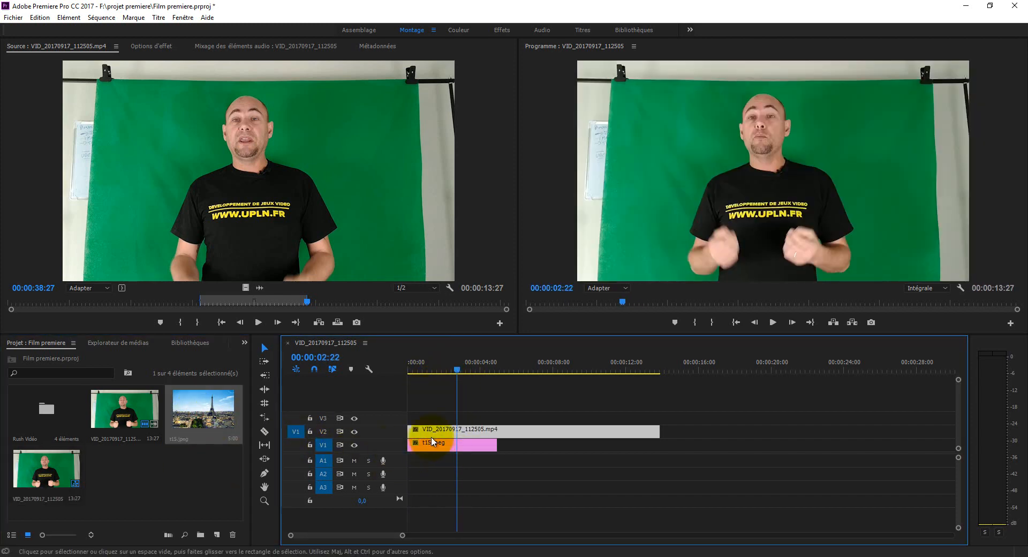
left_click(186, 422)
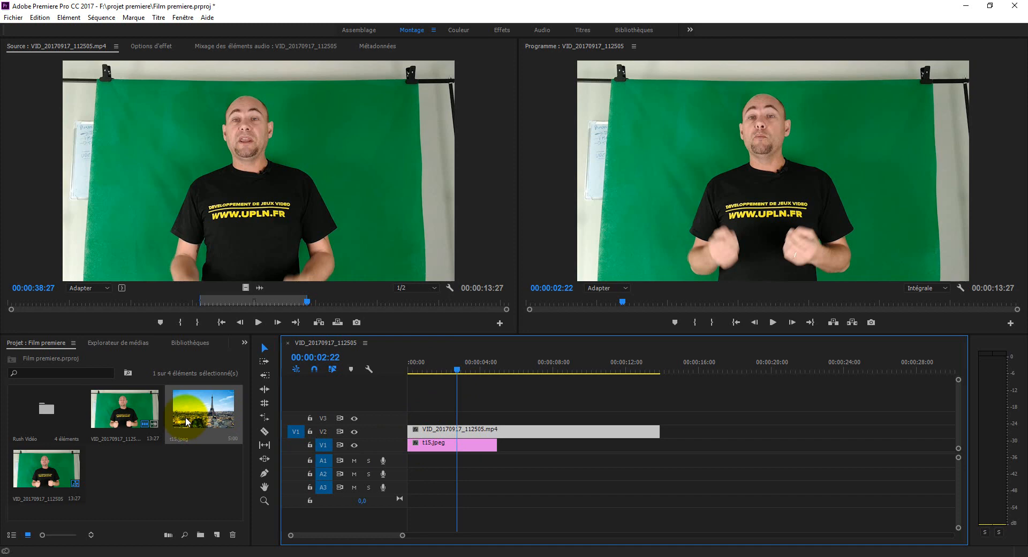
Hide track V2 and extend t15.jpeg on V1 to the end of the video clip
left_click(353, 432)
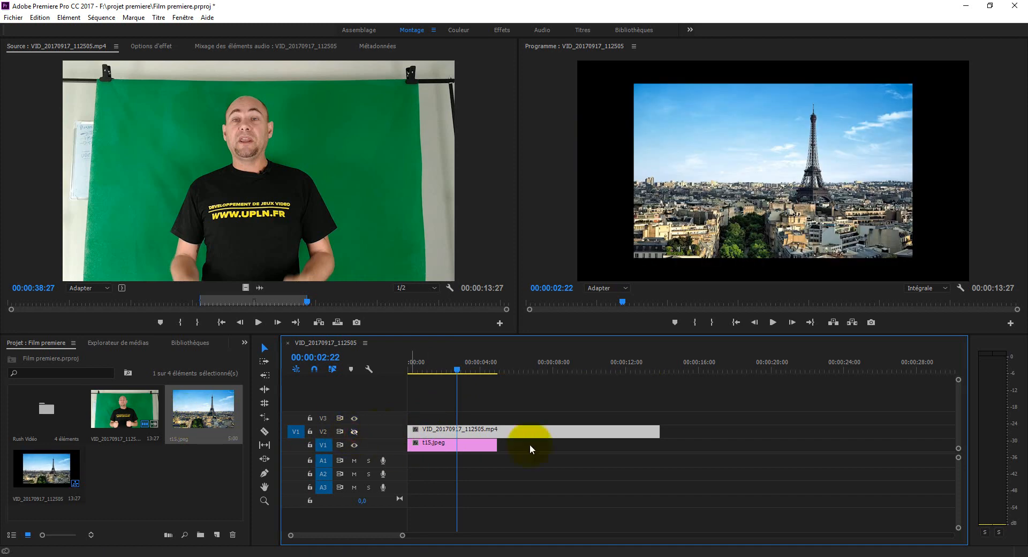
left_click(467, 445)
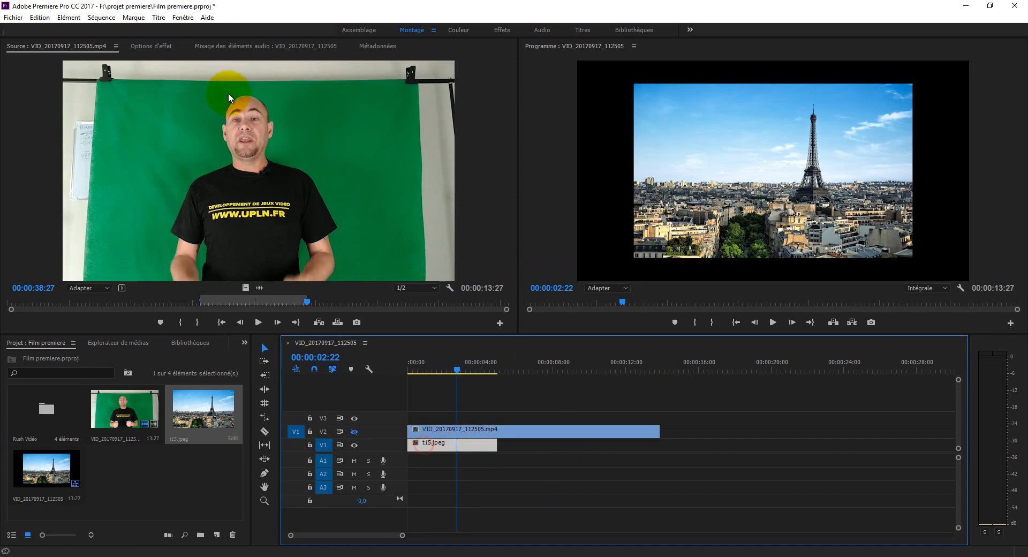
left_click(144, 51)
left_click_drag(496, 444, 660, 444)
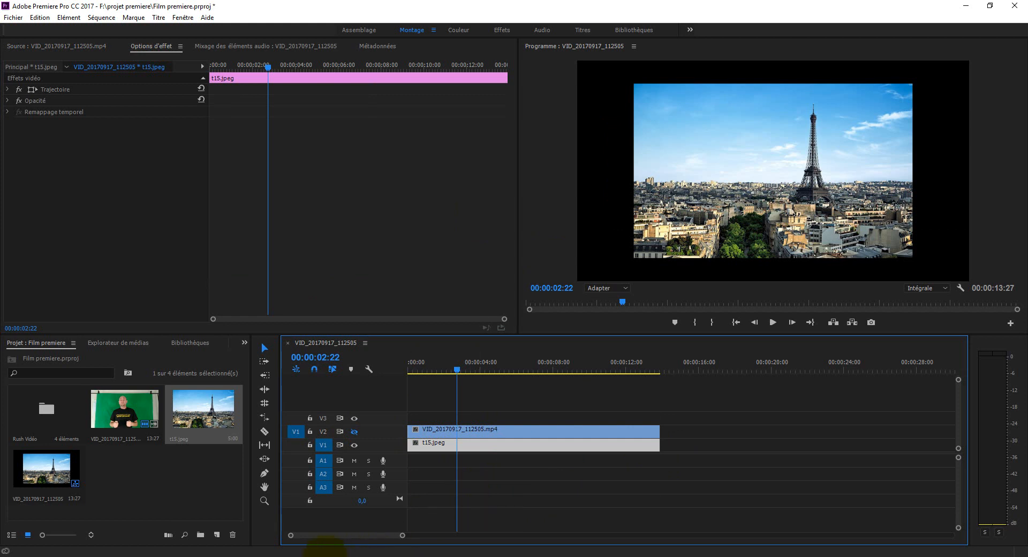
left_click_drag(403, 538, 374, 537)
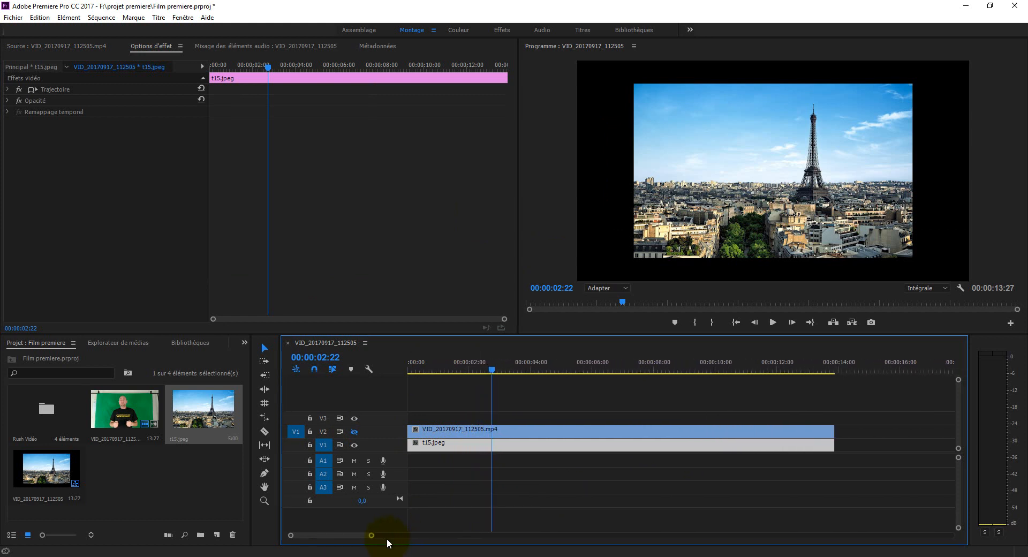
Enlarge t15.jpeg with its Trajectoire handles until it fills the frame, and shift it slightly to the right
left_click(34, 90)
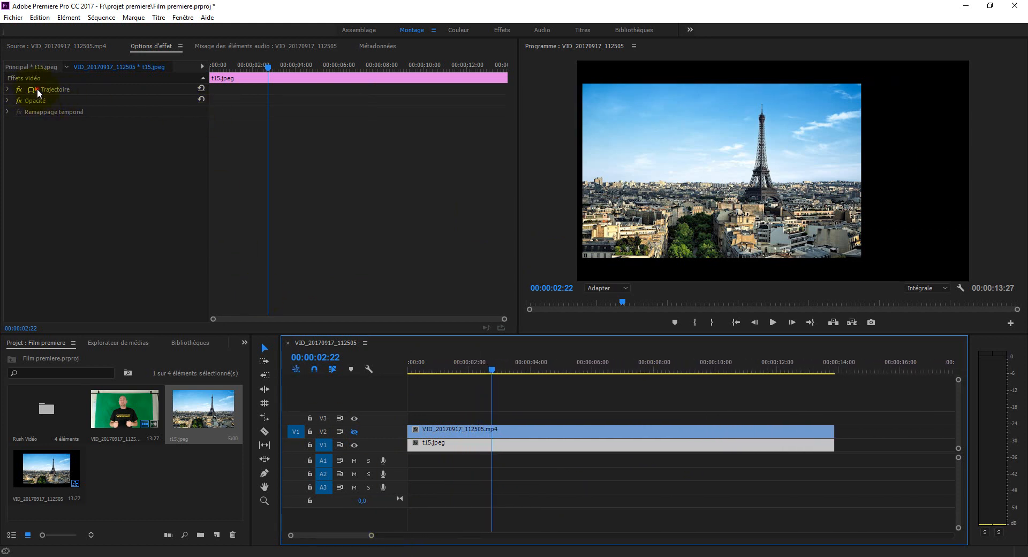
left_click_drag(634, 85, 533, 48)
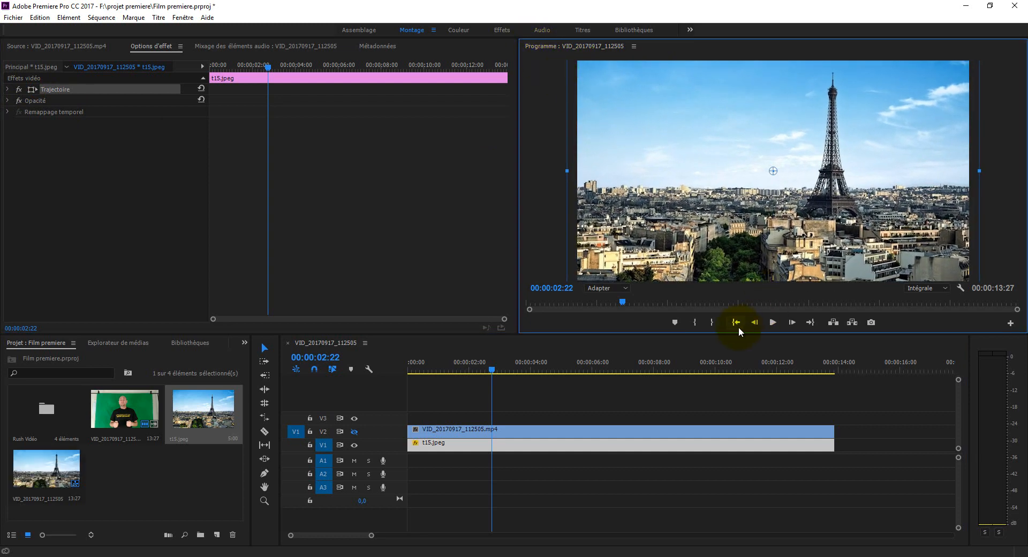
left_click_drag(706, 217, 712, 213)
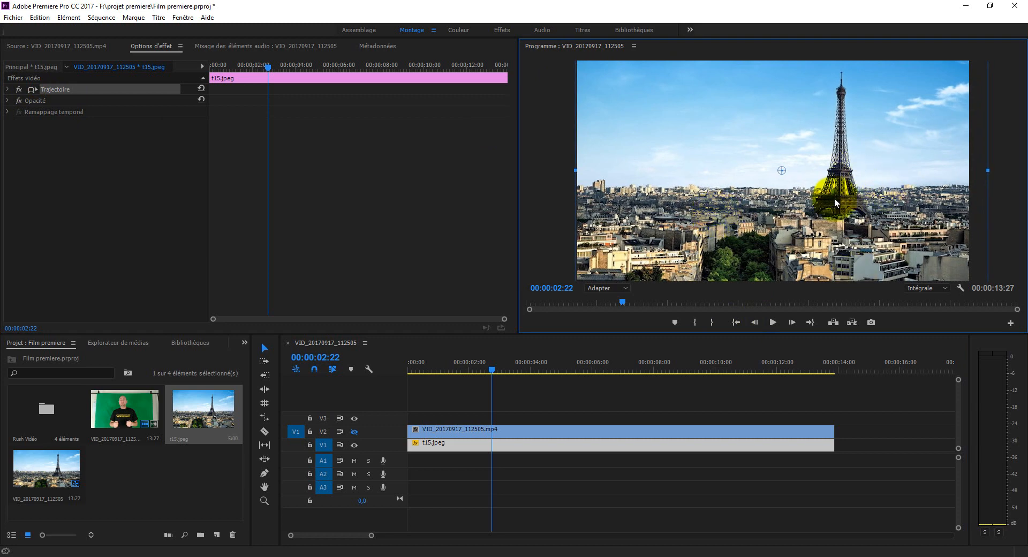
Show track V2 again and enlarge the presenter clip until only the green backdrop surrounds him in the frame
left_click(354, 432)
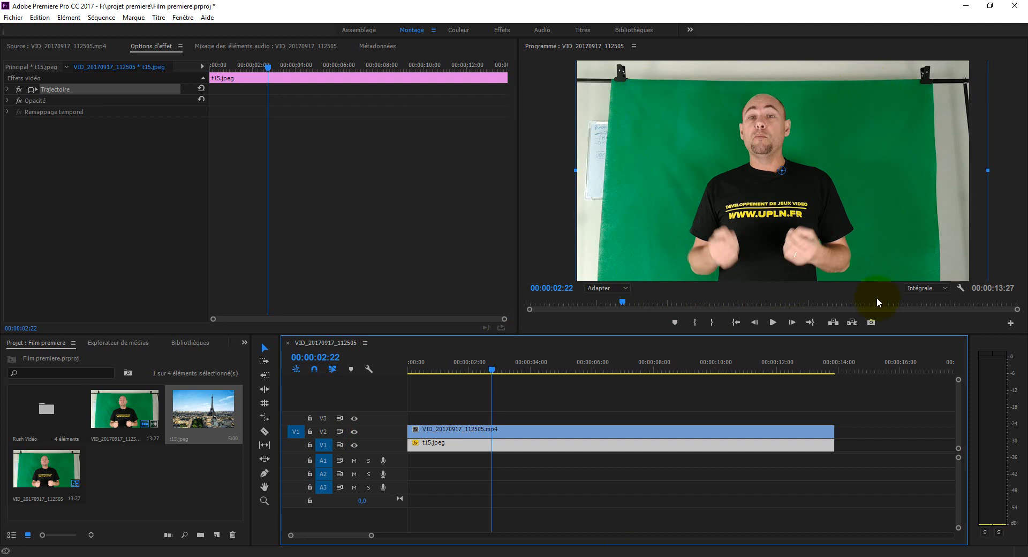
left_click(584, 104)
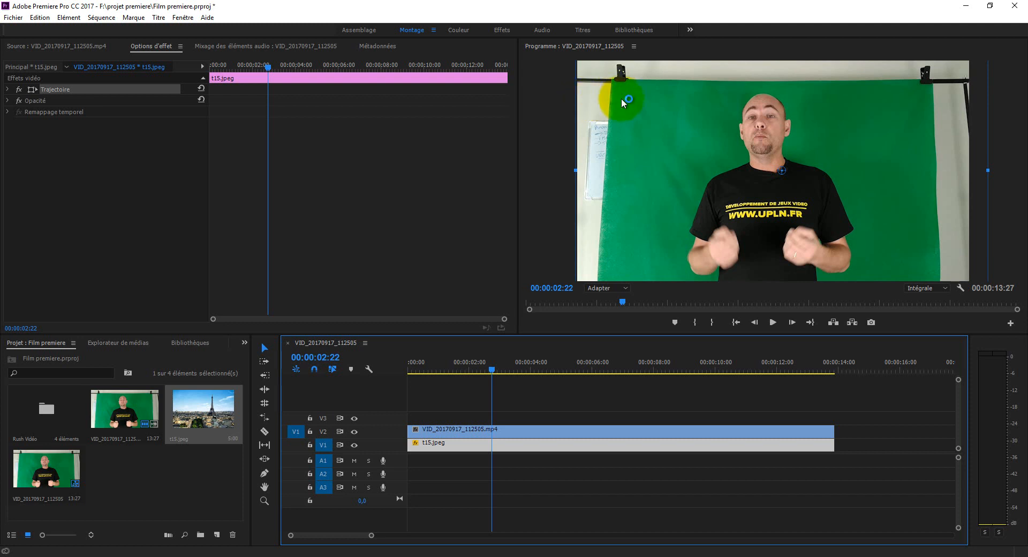
left_click(443, 431)
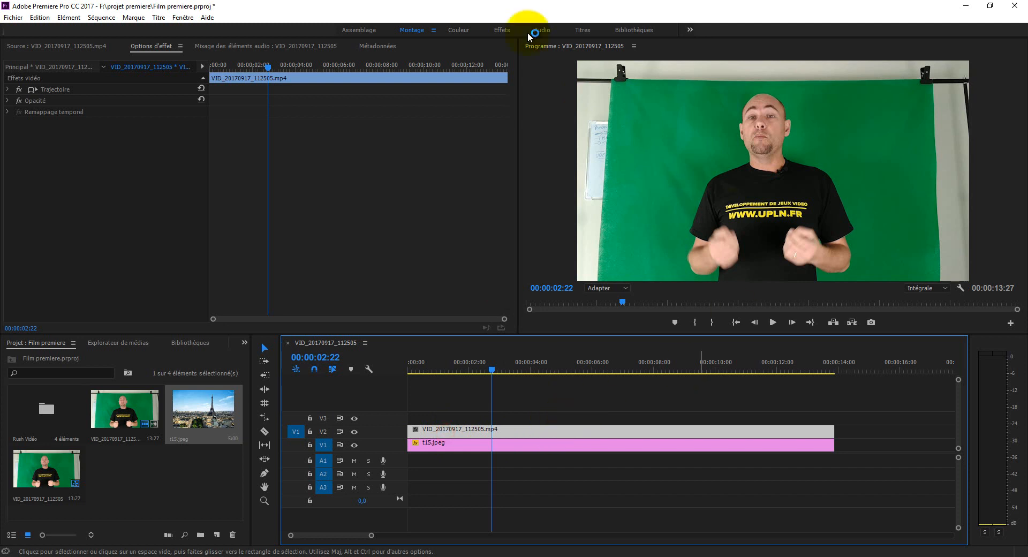
left_click(48, 91)
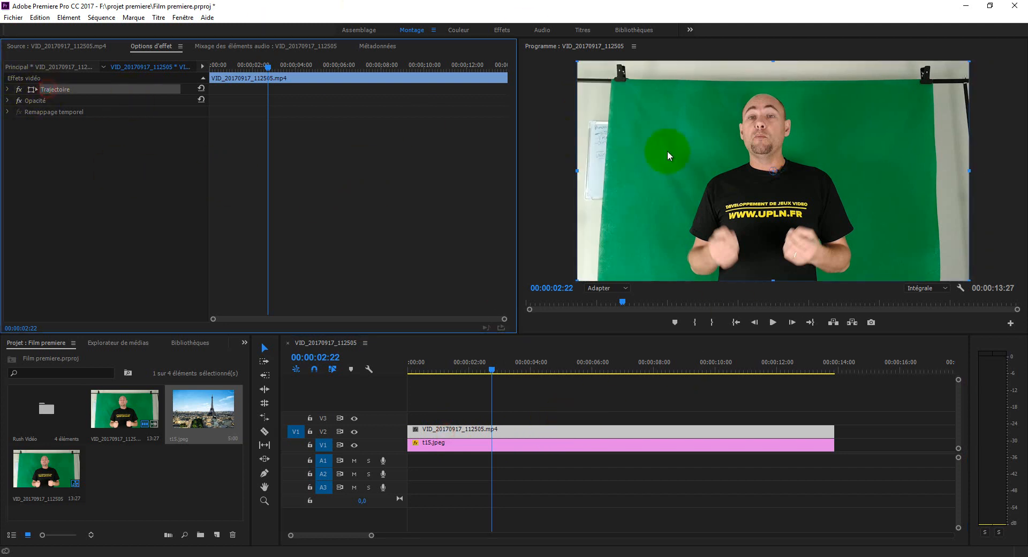
left_click_drag(576, 61, 649, 16)
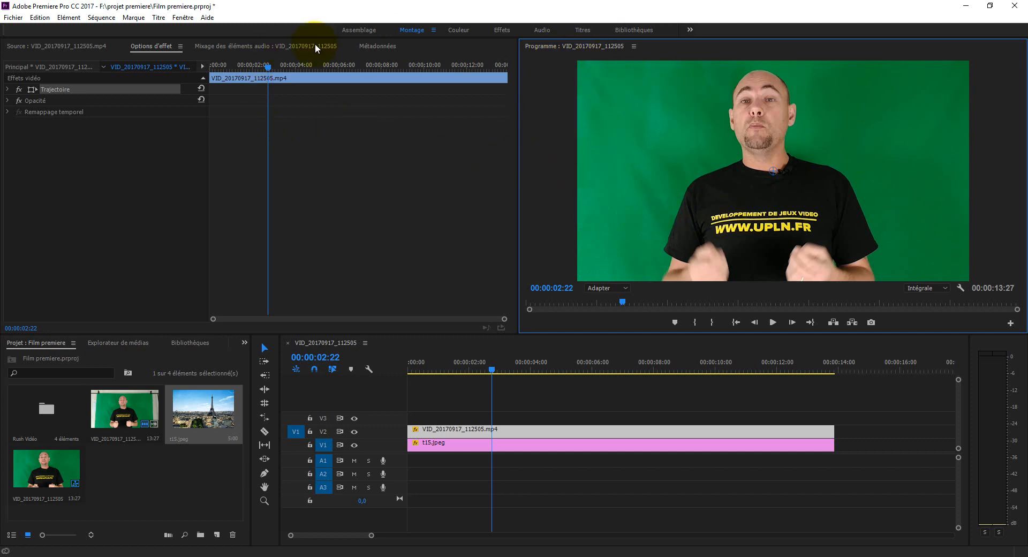
Open the reference monitor, dock it beside the programme monitor and resize the surrounding panels to enlarge it
left_click(183, 19)
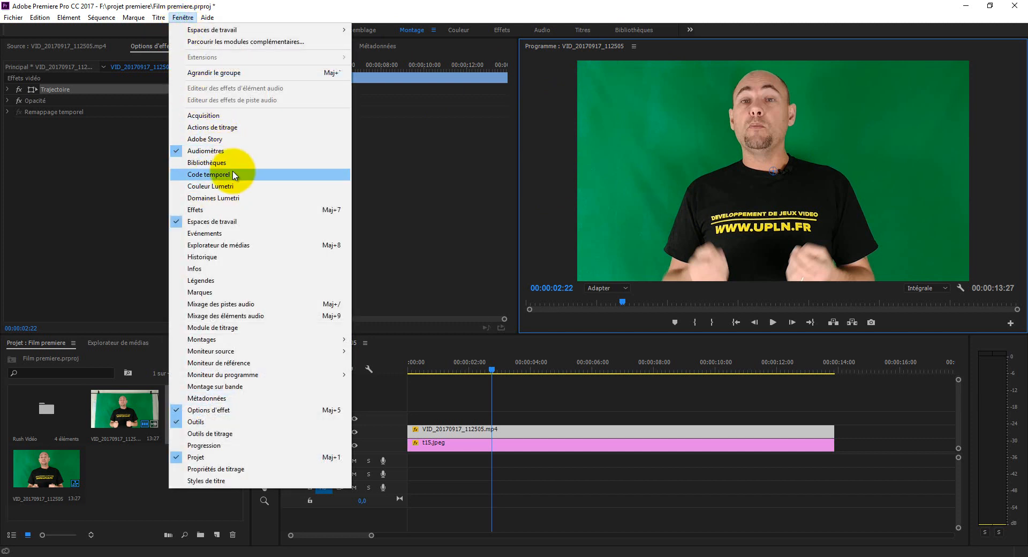
left_click(230, 362)
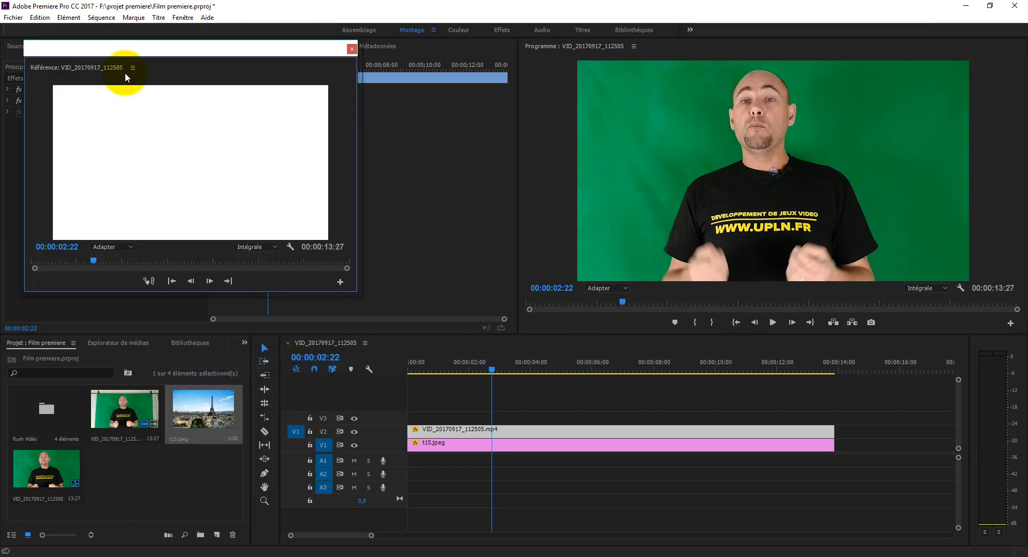
left_click_drag(141, 51, 529, 98)
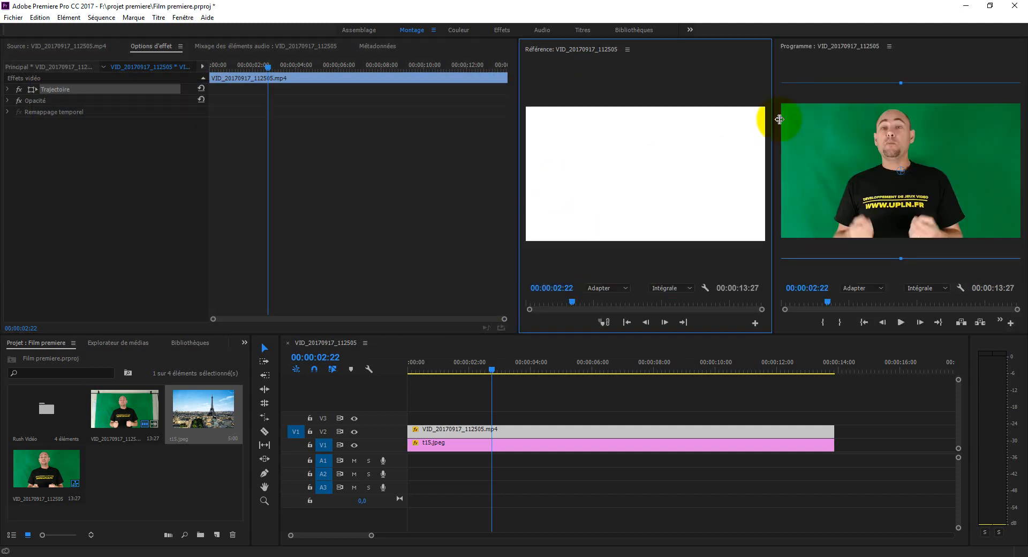
left_click_drag(516, 190, 408, 192)
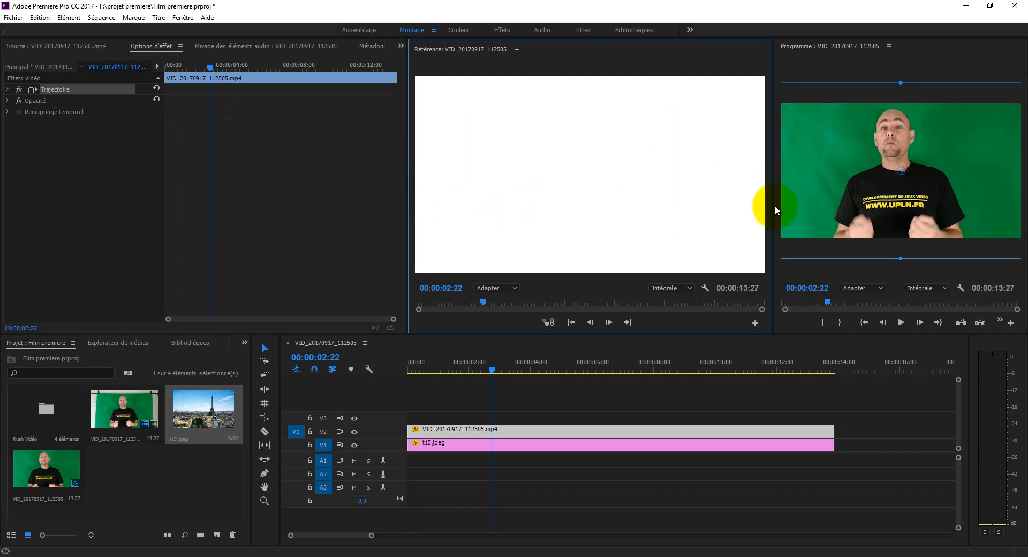
left_click_drag(772, 205, 724, 203)
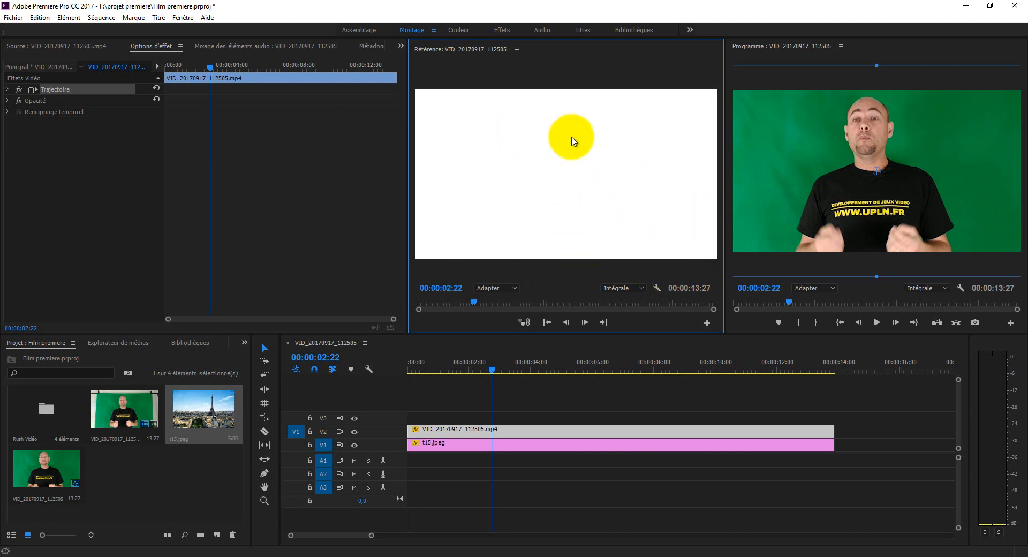
Compare the reference monitor's Vidéo composite display with the programme around 00:00:02:25, and return the monitor to Alpha
left_click(658, 289)
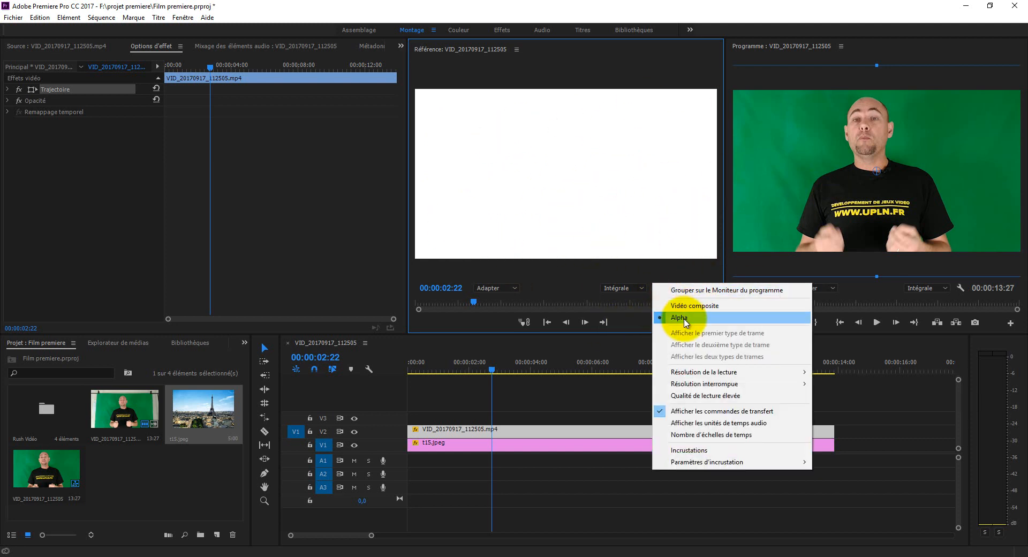
left_click(687, 307)
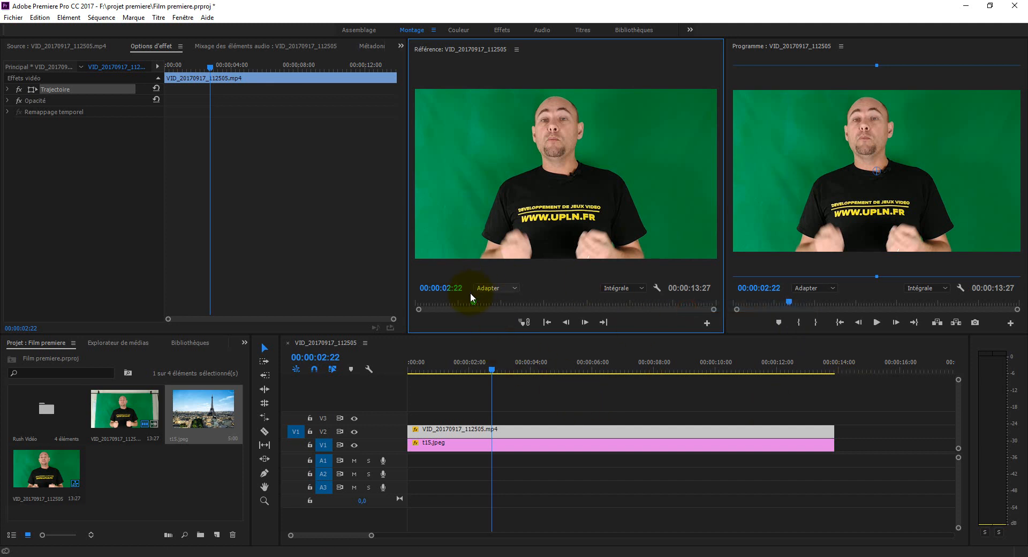
left_click(492, 370)
left_click_drag(504, 372, 467, 368)
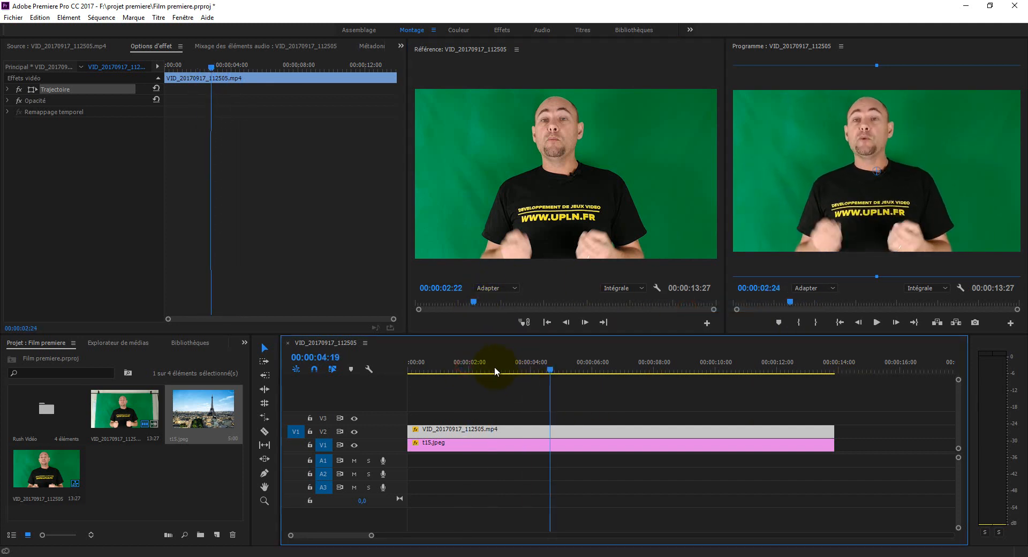
left_click(494, 368)
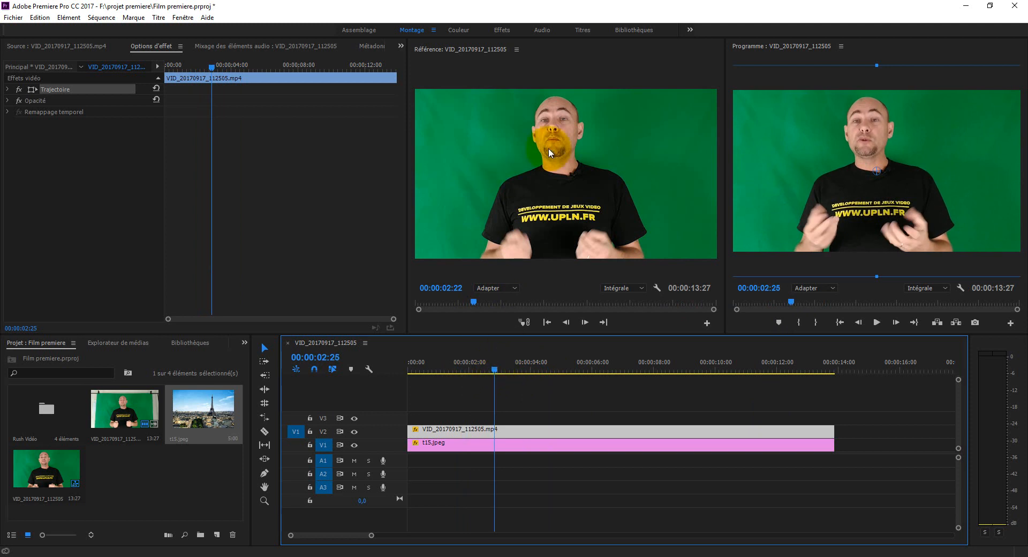
right_click(653, 285)
left_click(679, 317)
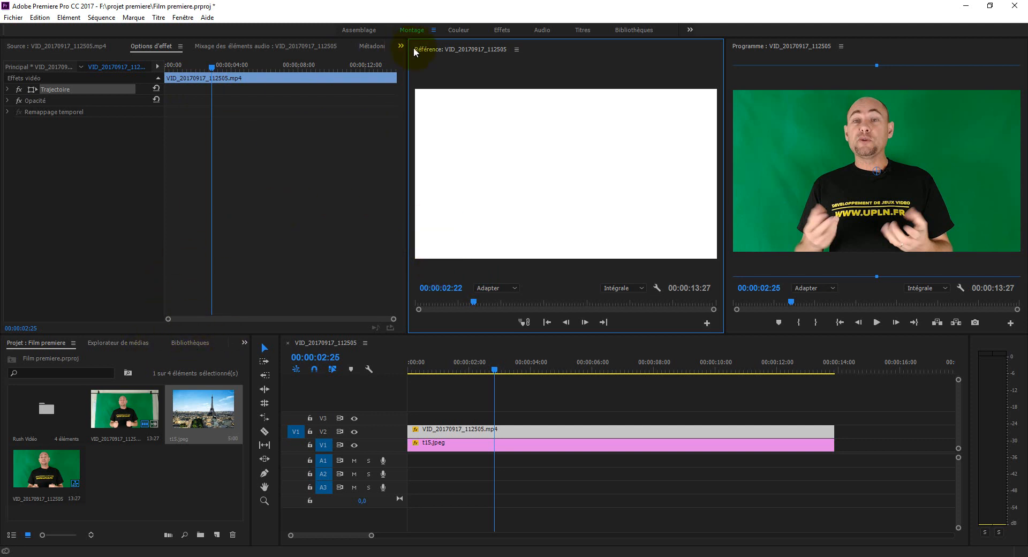
Bring up the effects browser in the Montage workspace and expand Effets vidéo down to the Incrustations effects
left_click(501, 30)
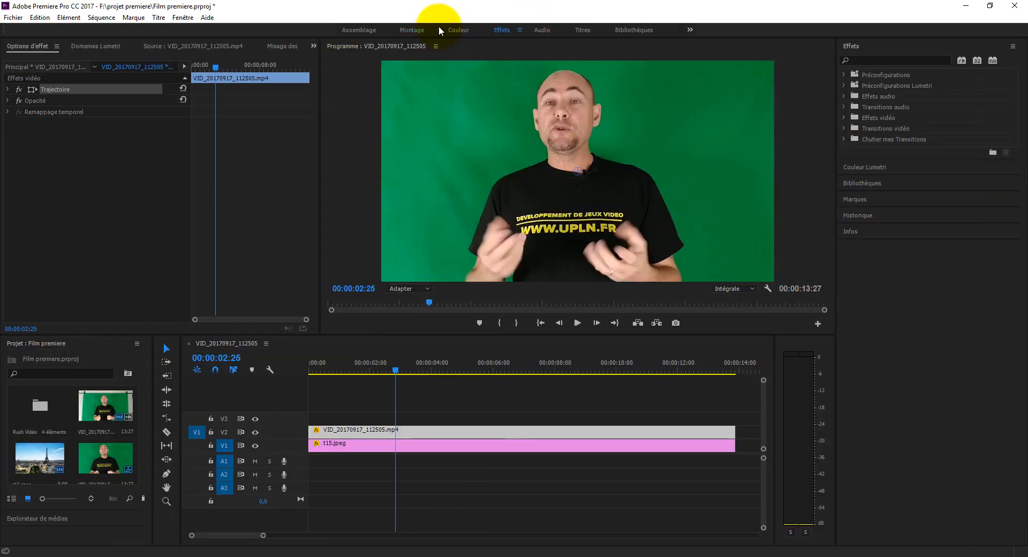
left_click(408, 30)
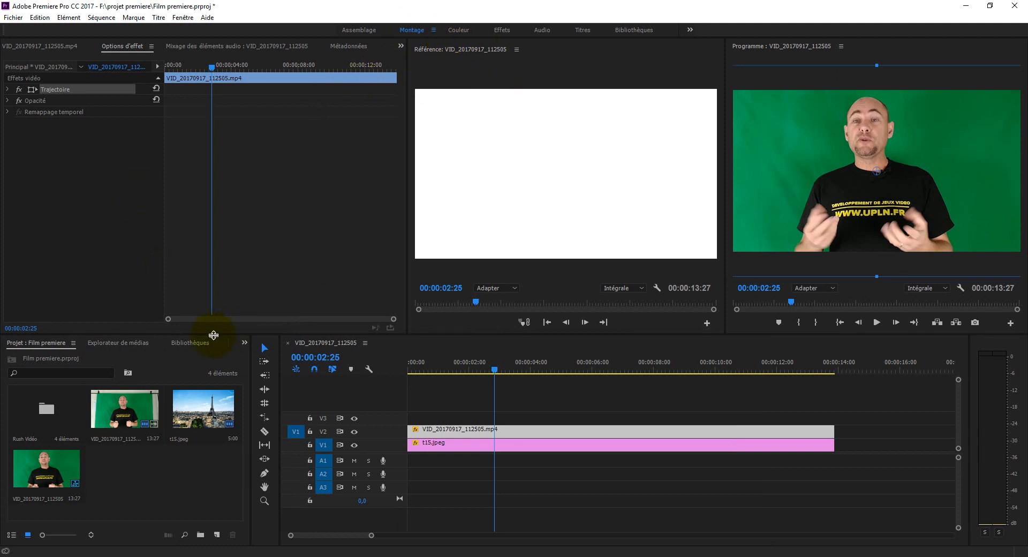
left_click(244, 345)
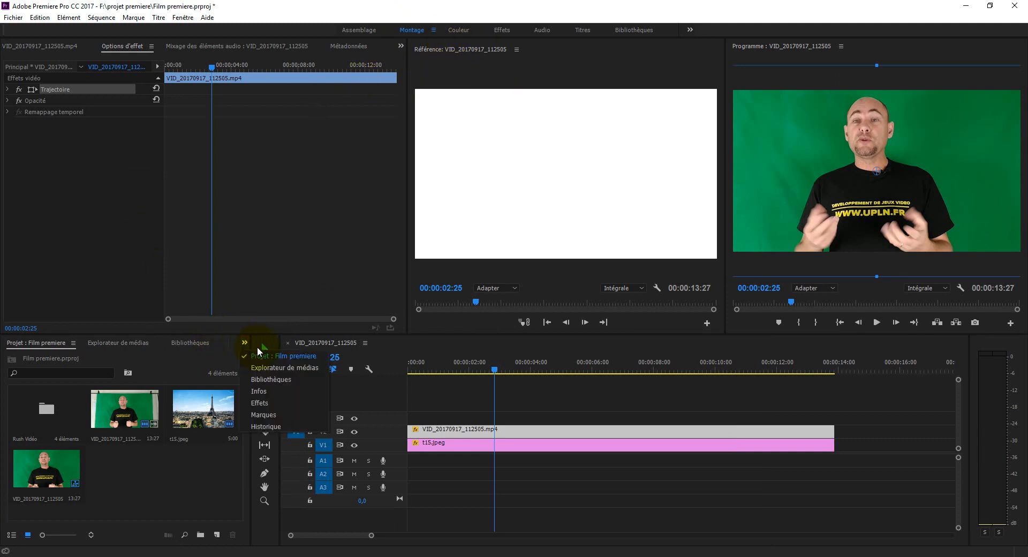
left_click(262, 402)
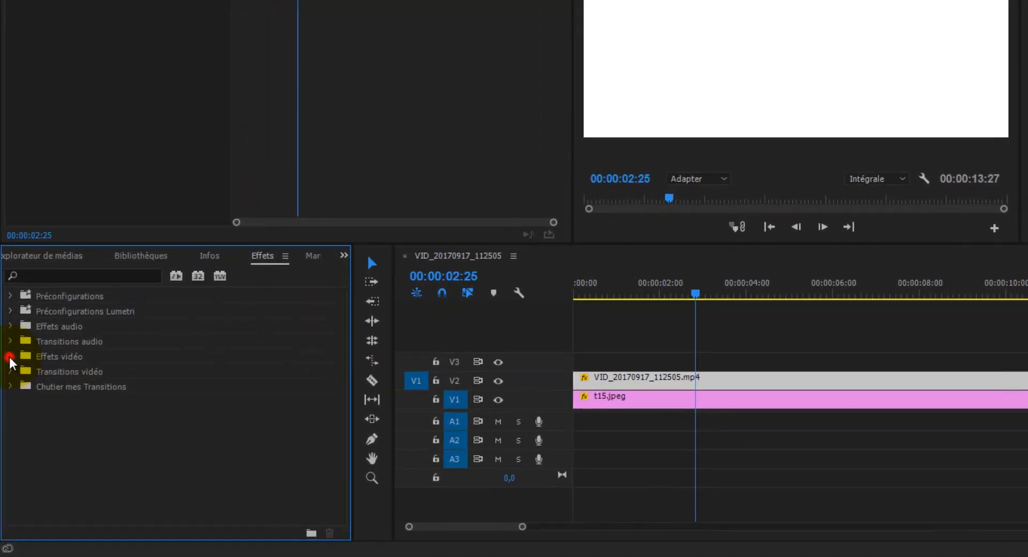
left_click(7, 414)
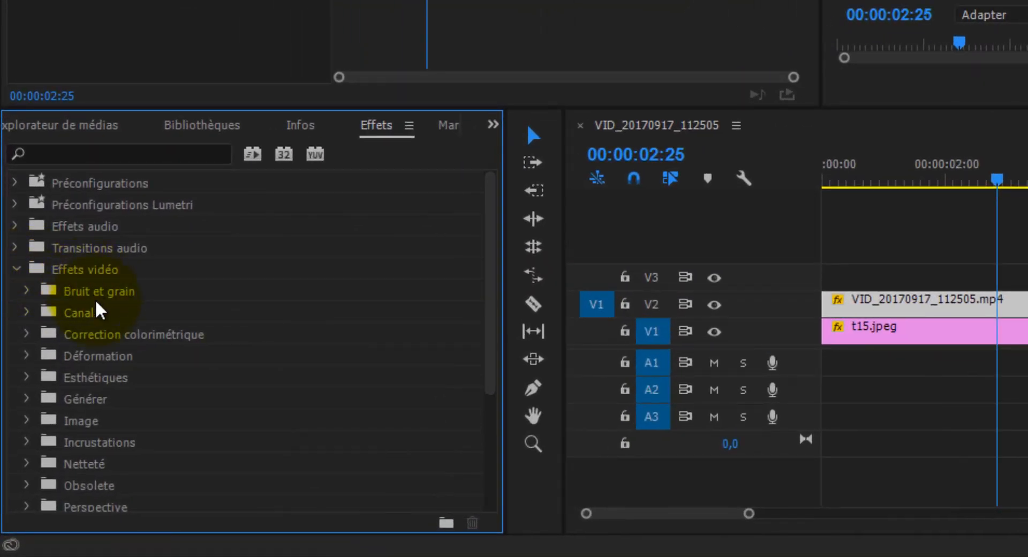
left_click(26, 442)
scroll(101, 403, "down", 4)
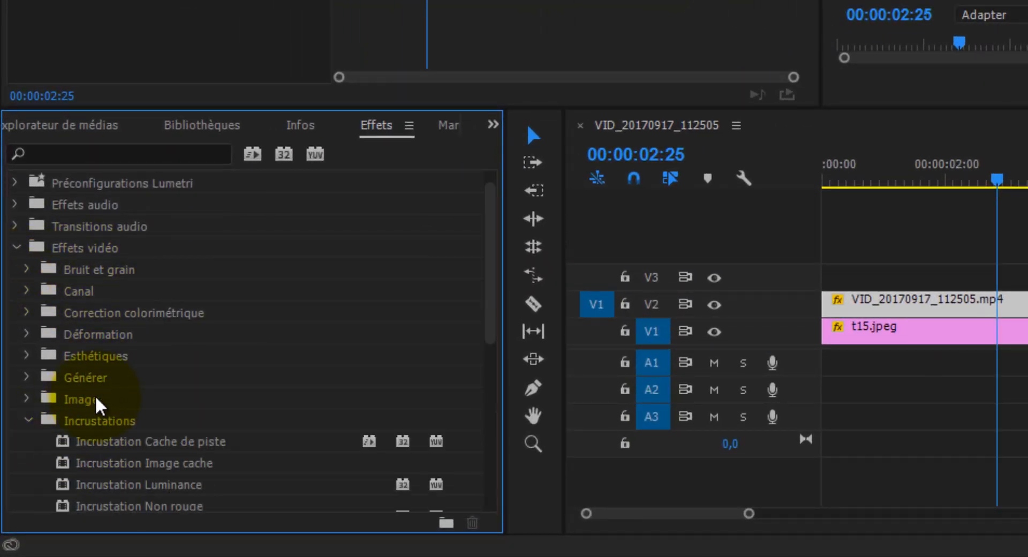
scroll(97, 402, "down", 1)
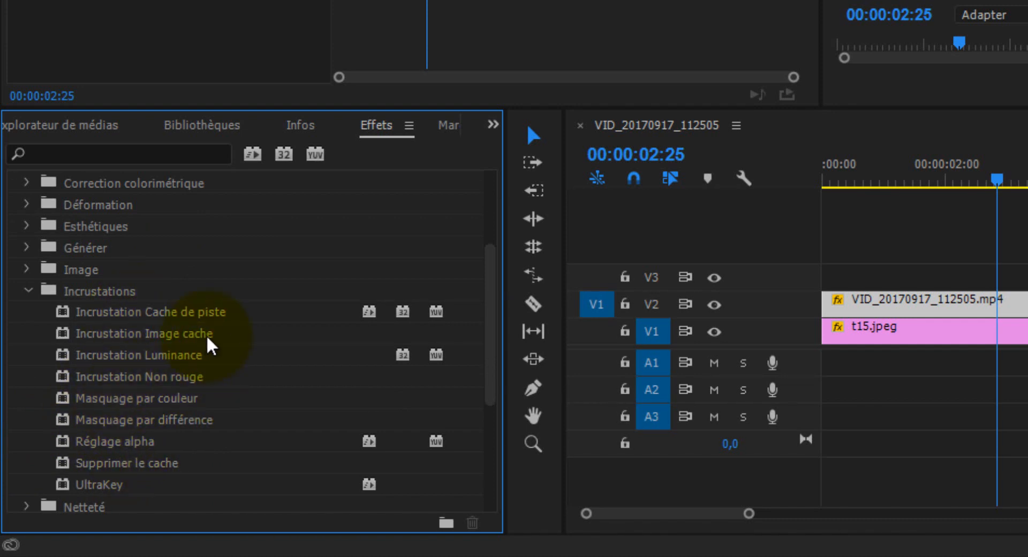
Apply the UltraKey effect to the presenter clip VID_20170917_112505.mp4 on track V2
left_click(94, 487)
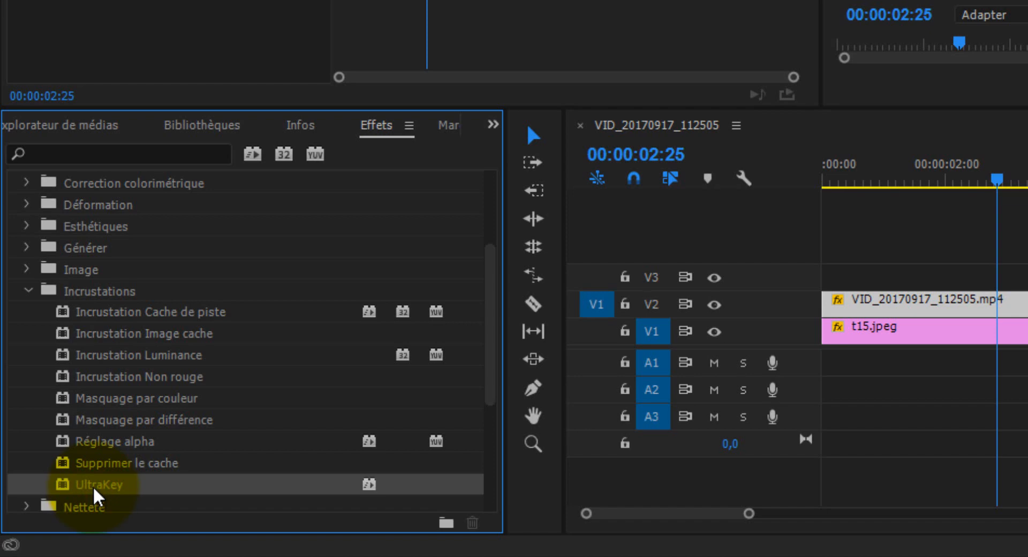
left_click_drag(94, 489, 858, 299)
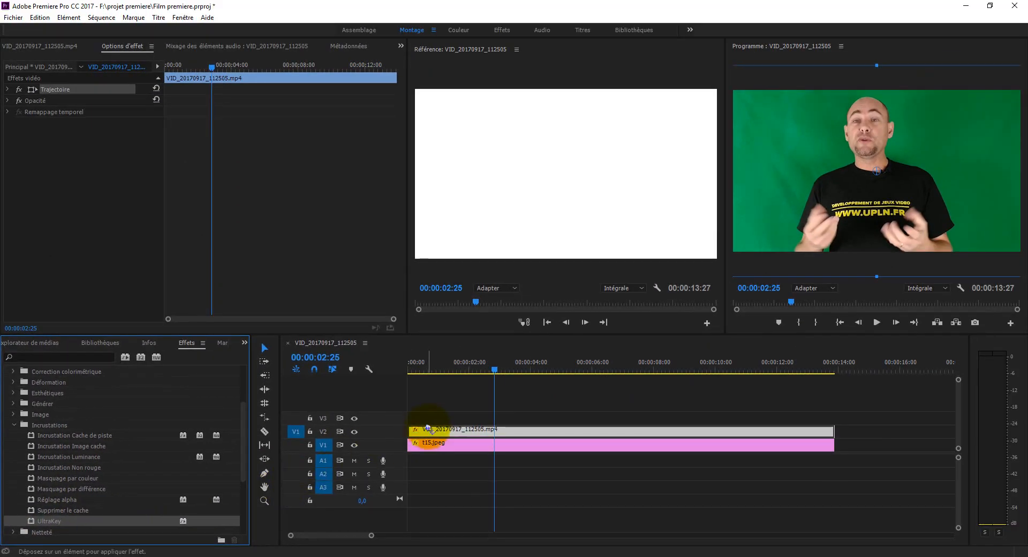
left_click_drag(428, 428, 434, 432)
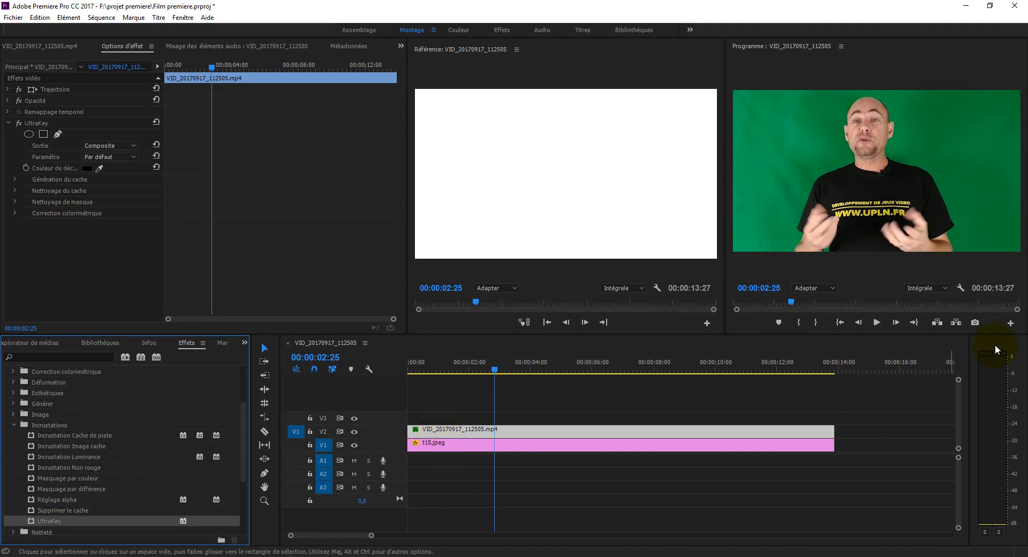
Enlarge the video tracks and widen the effect settings, and sample the green backdrop beside the presenter as UltraKey's Couleur de découpe
left_click_drag(958, 449, 959, 442)
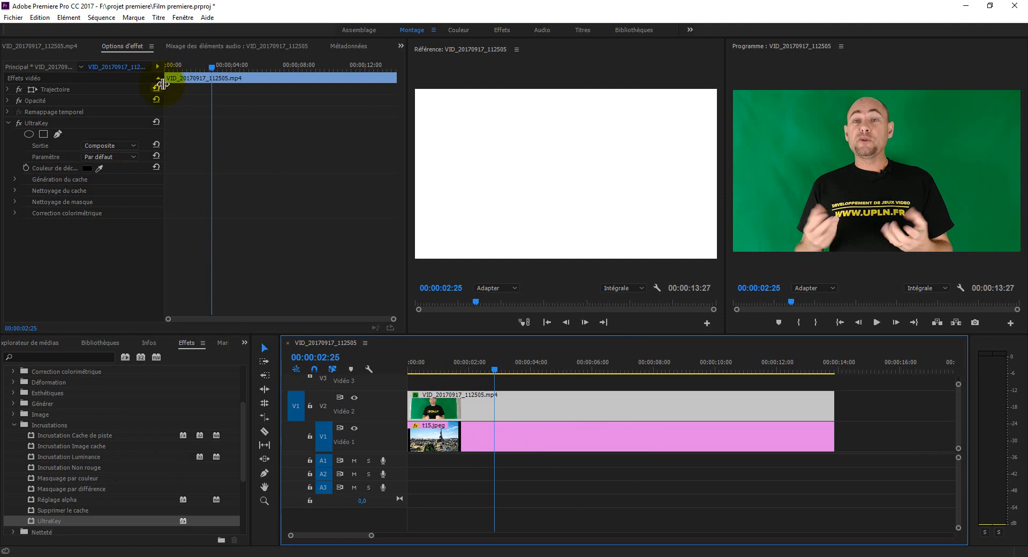
left_click_drag(163, 84, 232, 86)
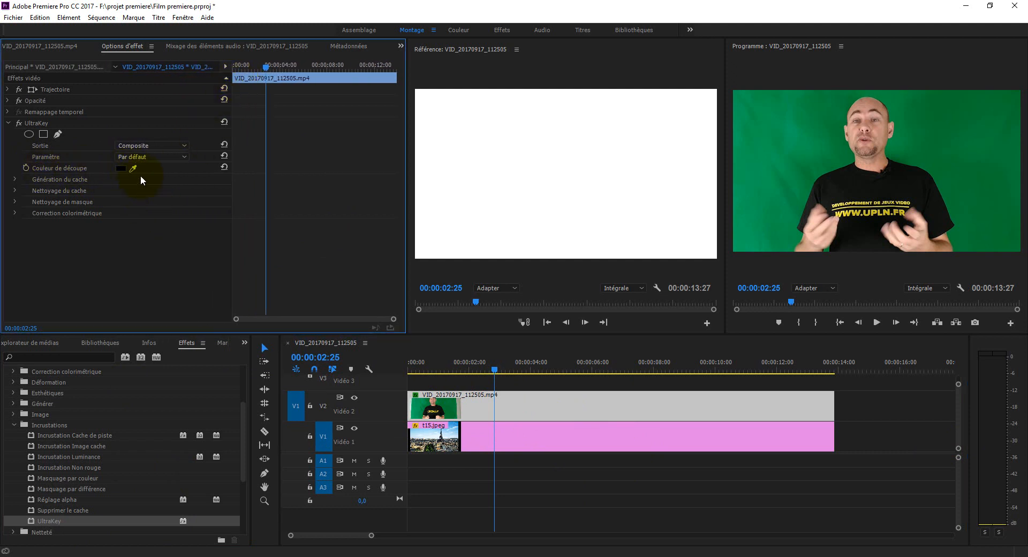
mouse_move(137, 167)
left_mouse_down()
mouse_move(854, 144)
mouse_move(787, 143)
mouse_move(791, 122)
mouse_move(853, 118)
mouse_move(878, 87)
mouse_move(921, 127)
mouse_move(787, 135)
mouse_move(838, 177)
left_mouse_up()
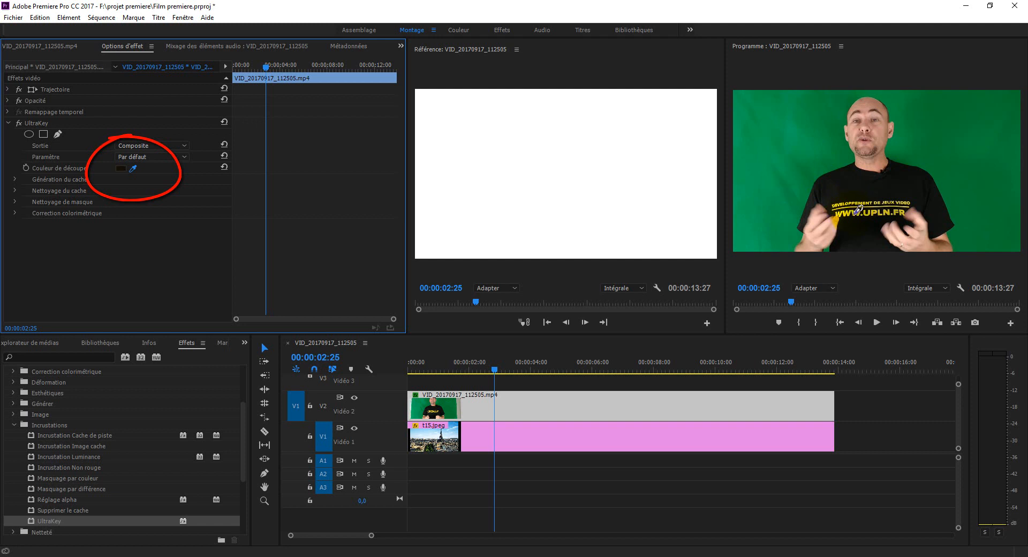
mouse_move(797, 152)
left_mouse_down()
mouse_move(819, 149)
mouse_move(814, 138)
left_mouse_up()
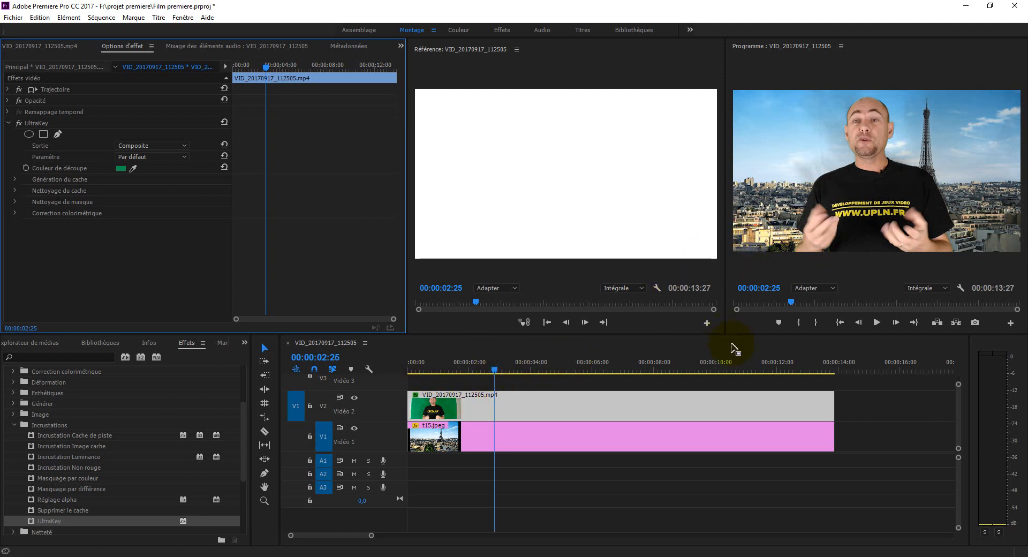
Play the keyed composite to about 00:00:03:27, and hide track V1 to inspect the presenter's alpha matte
left_click(878, 324)
left_click(878, 323)
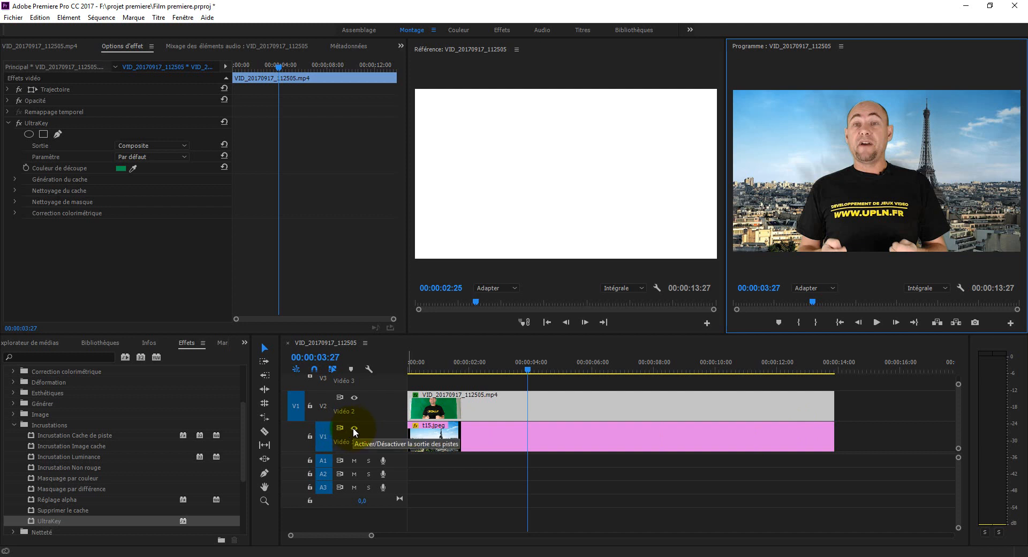
left_click(354, 428)
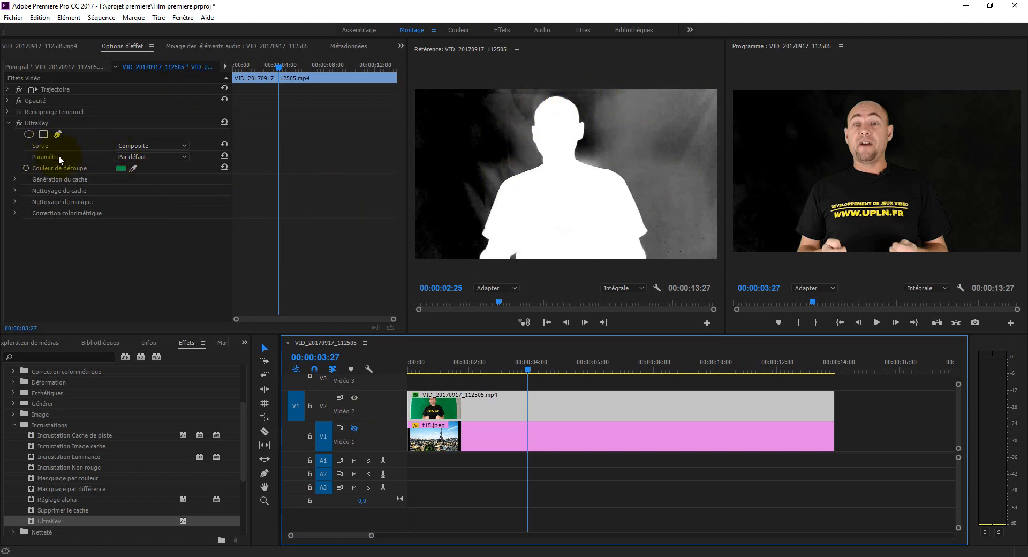
Compare UltraKey's Dynamique and Détendu settings with Génération du cache expanded, and finish with Paramètre on Dynamique
left_click(183, 156)
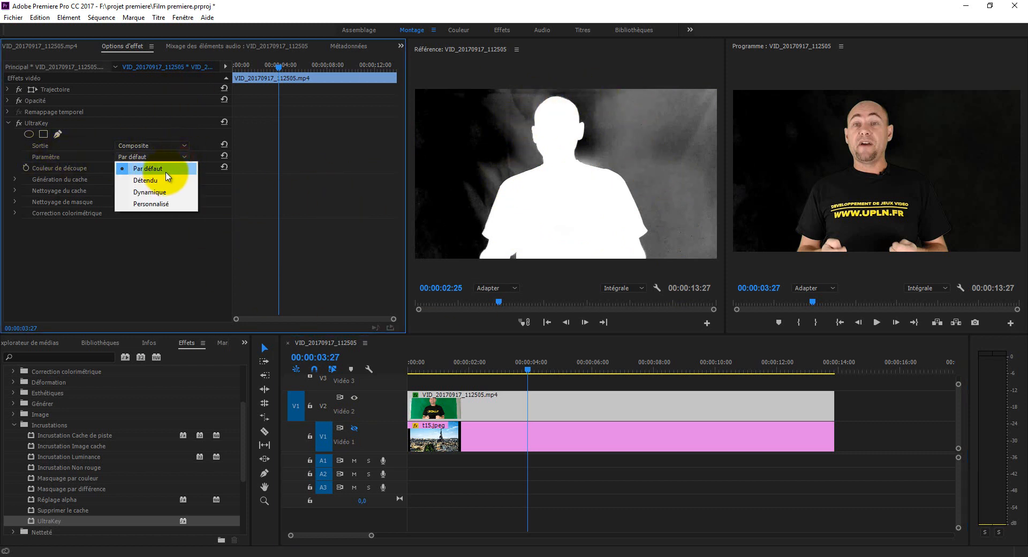
left_click(148, 192)
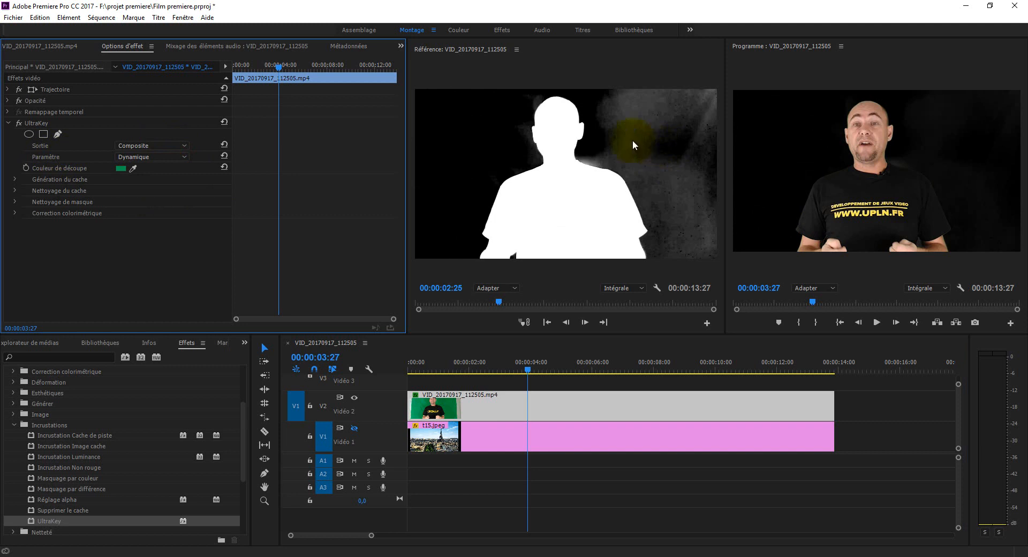
left_click(13, 181)
left_click(180, 157)
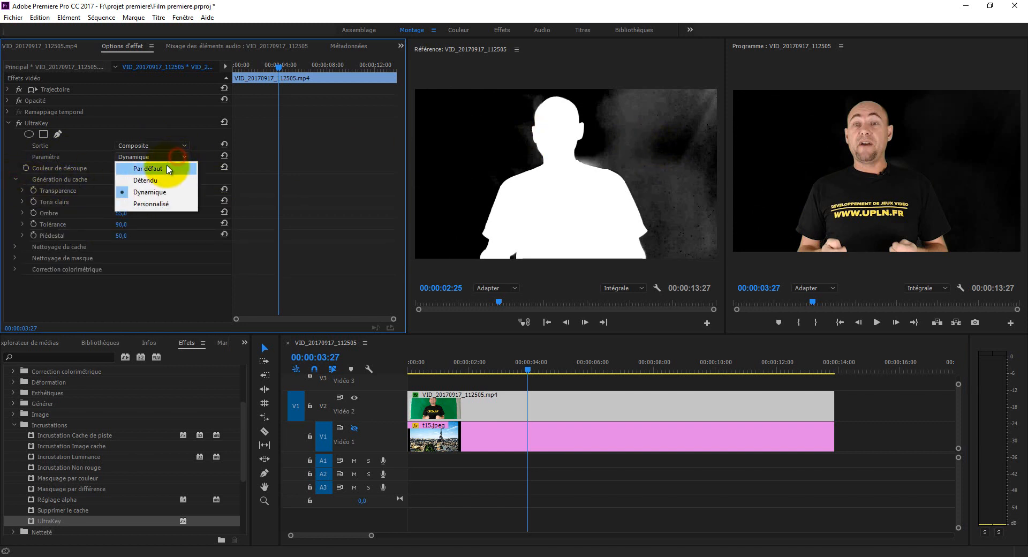
left_click(165, 182)
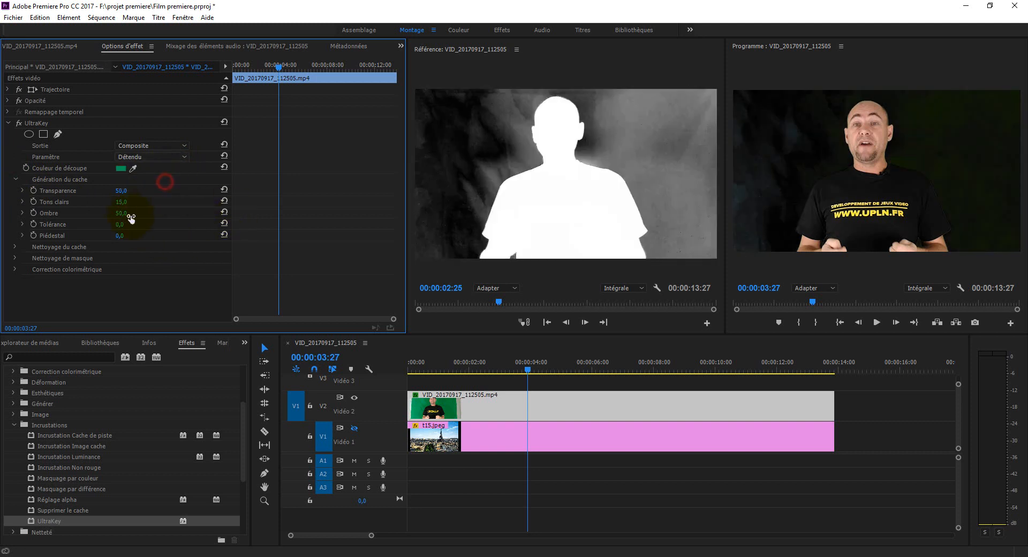
left_click(159, 157)
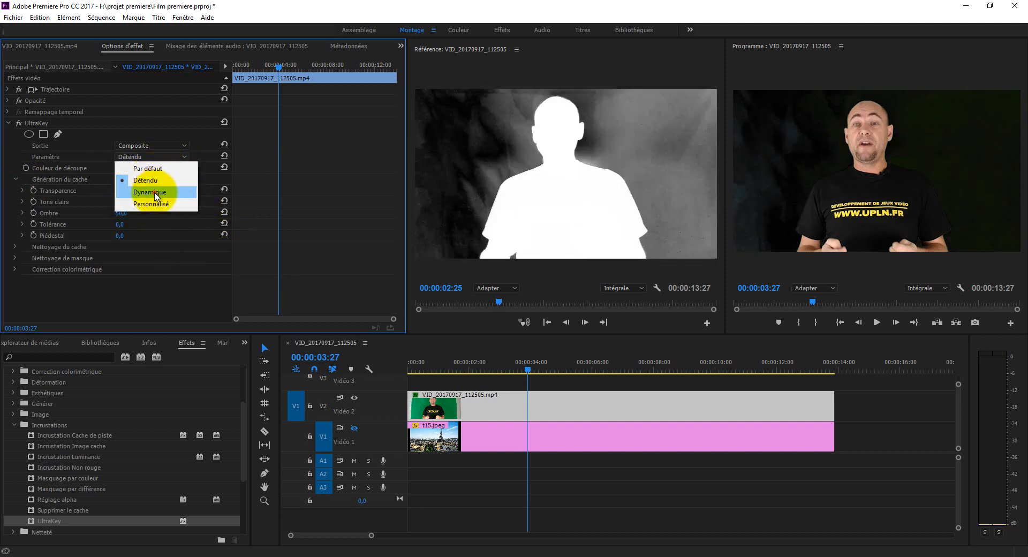
left_click(152, 192)
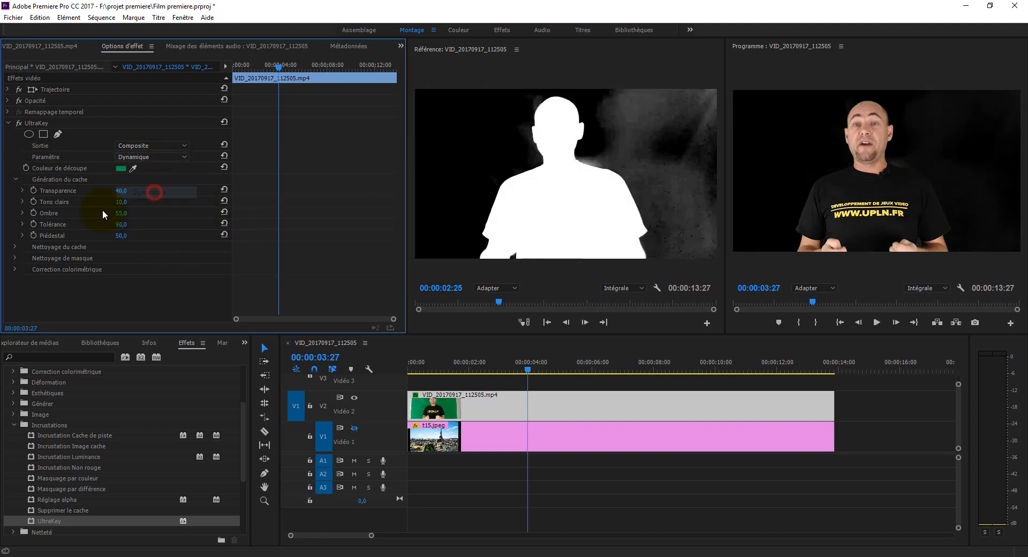
Set the matte's Transparence to 44,9 and resample Couleur de découpe from the green backdrop near the presenter's head
left_click(22, 191)
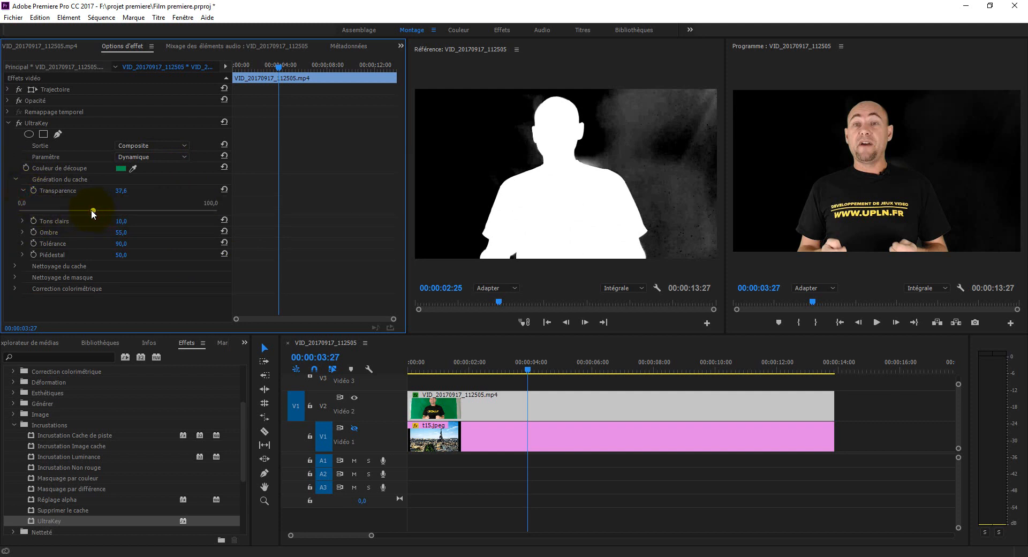
left_click_drag(67, 215, 109, 213)
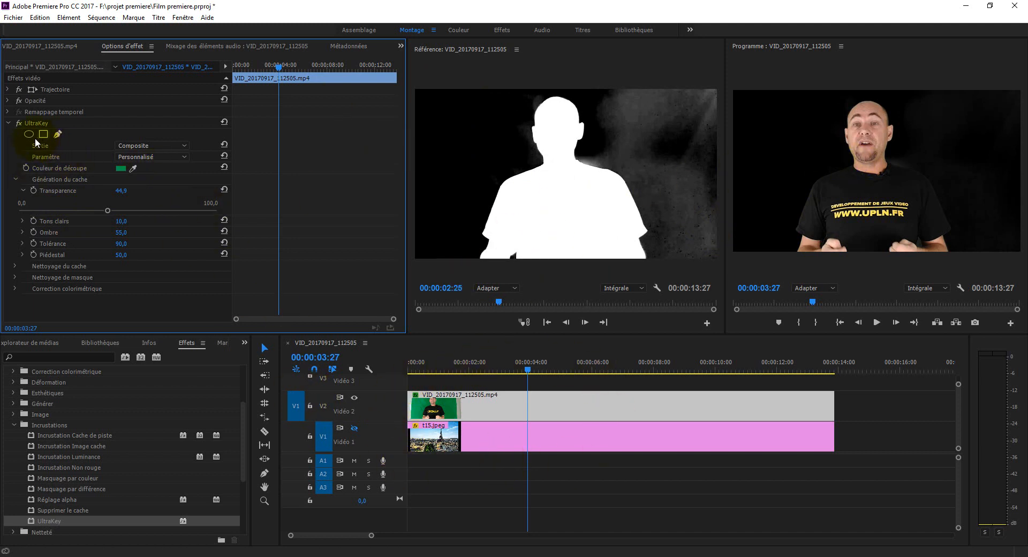
left_click_drag(135, 164, 279, 175)
left_click_drag(143, 170, 903, 145)
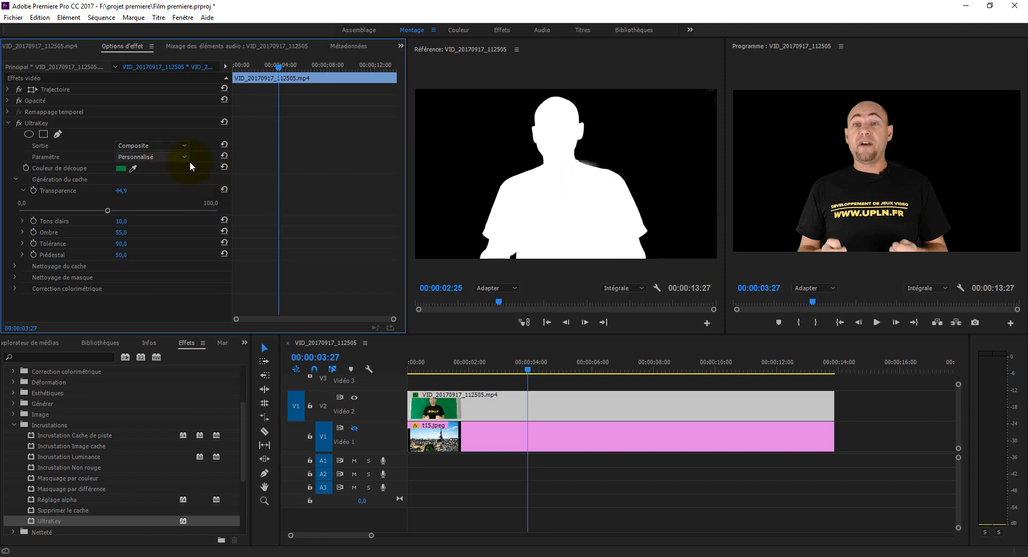
Switch UltraKey's Paramètre to Par défaut to compare the new matte, and set it back to Dynamique
left_click(174, 156)
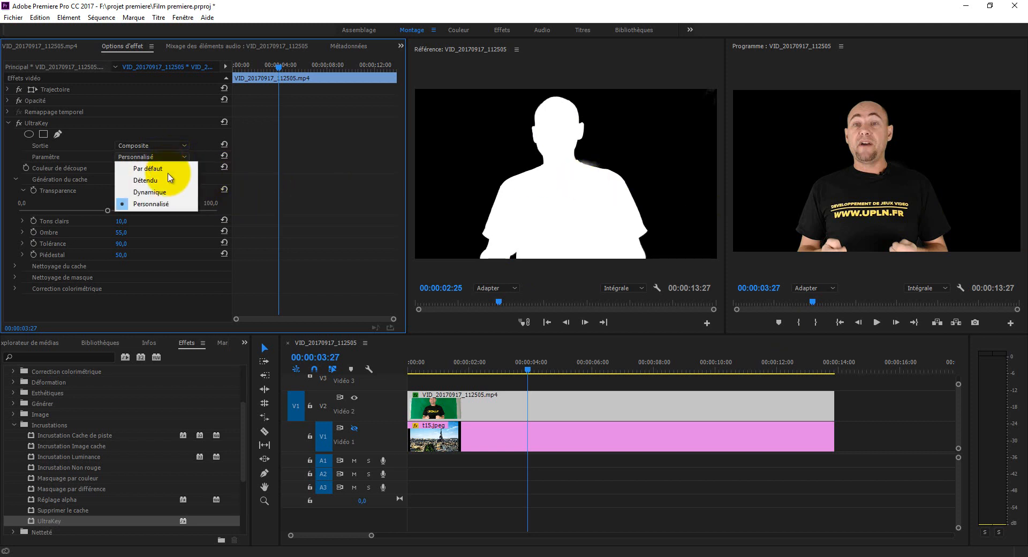
left_click(152, 169)
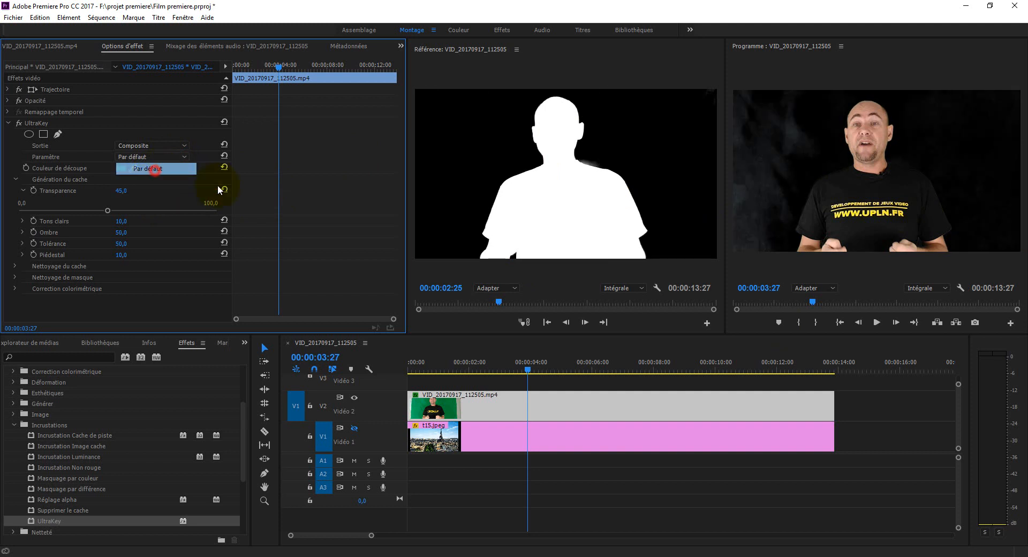
left_click(468, 179)
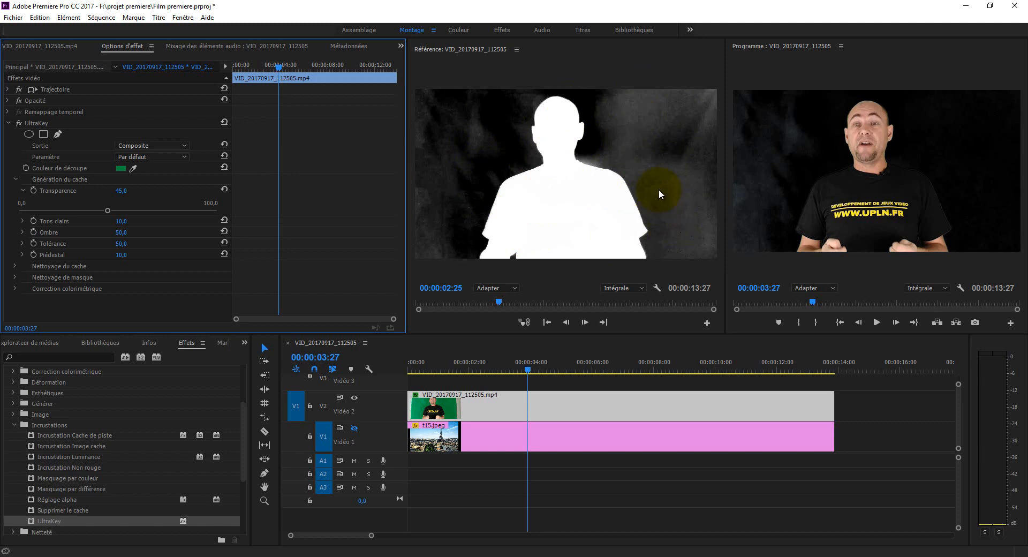
left_click(184, 158)
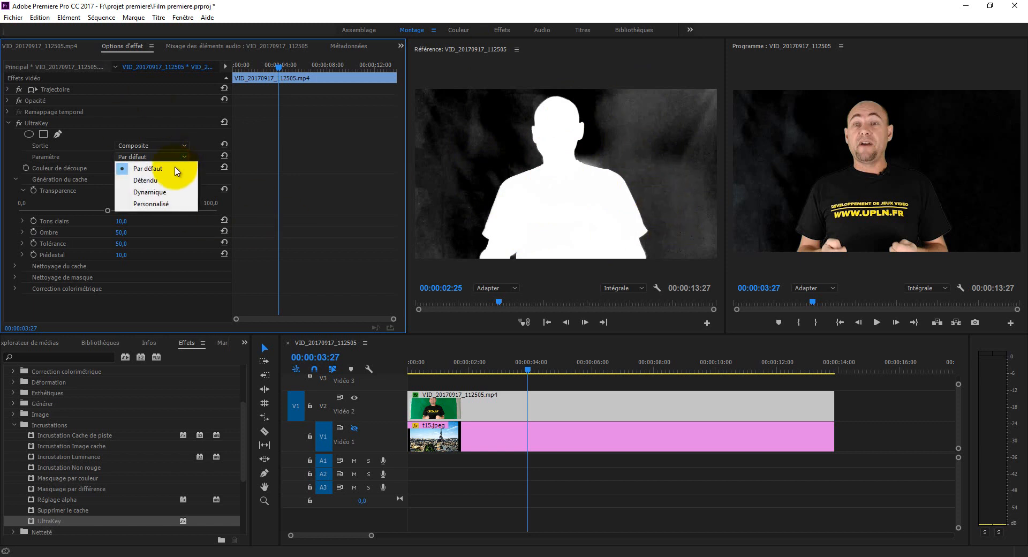
left_click(159, 192)
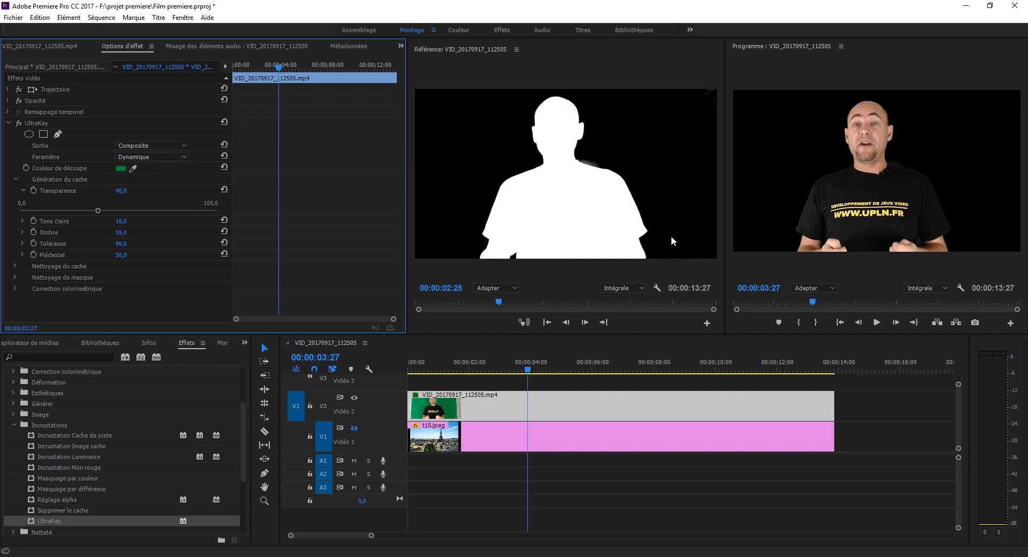
Move the playhead back to 00:00:00:08 and show the Paris photo on track V1 again
left_click(527, 368)
left_click_drag(518, 369, 415, 369)
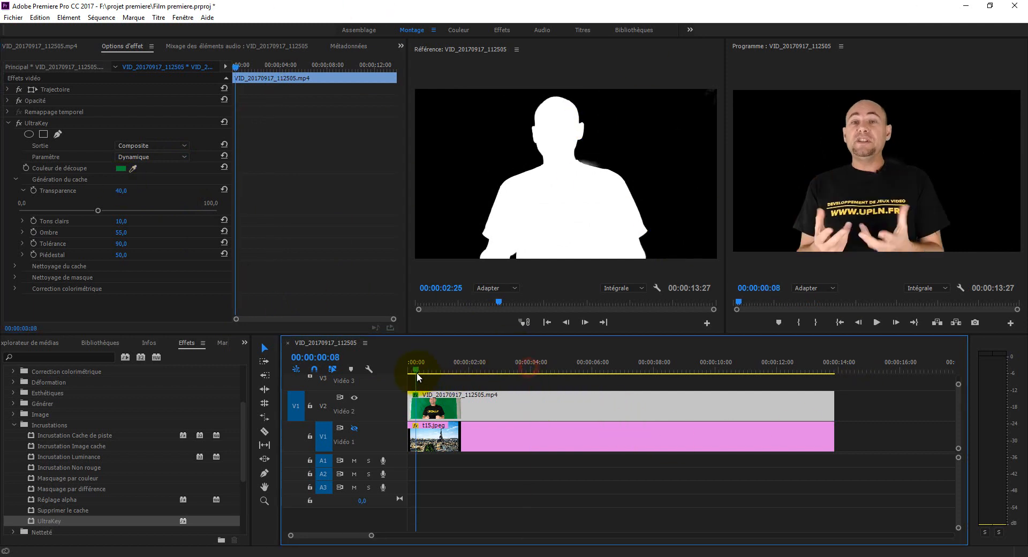
left_click(354, 428)
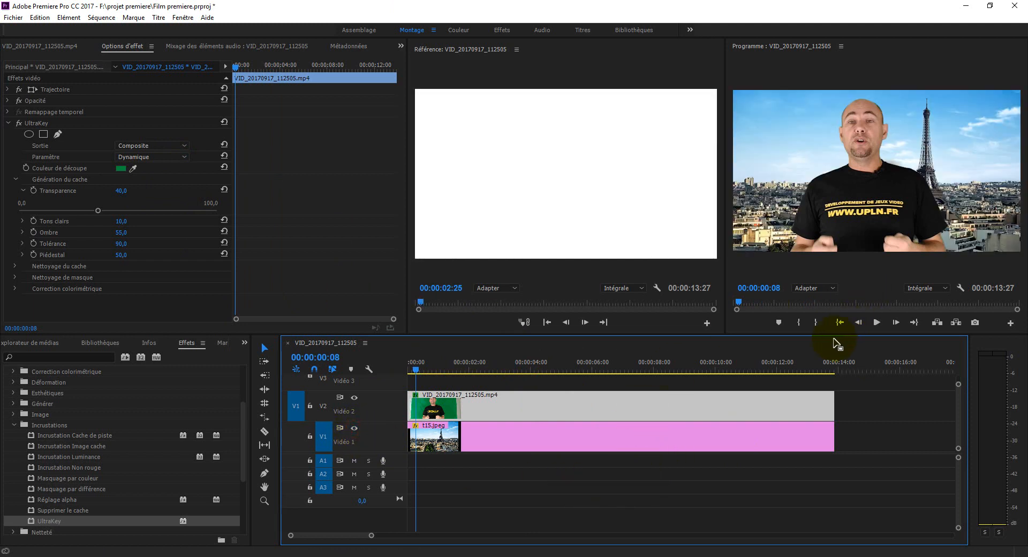
Close the reference monitor and widen the programme monitor into the freed space
right_click(482, 49)
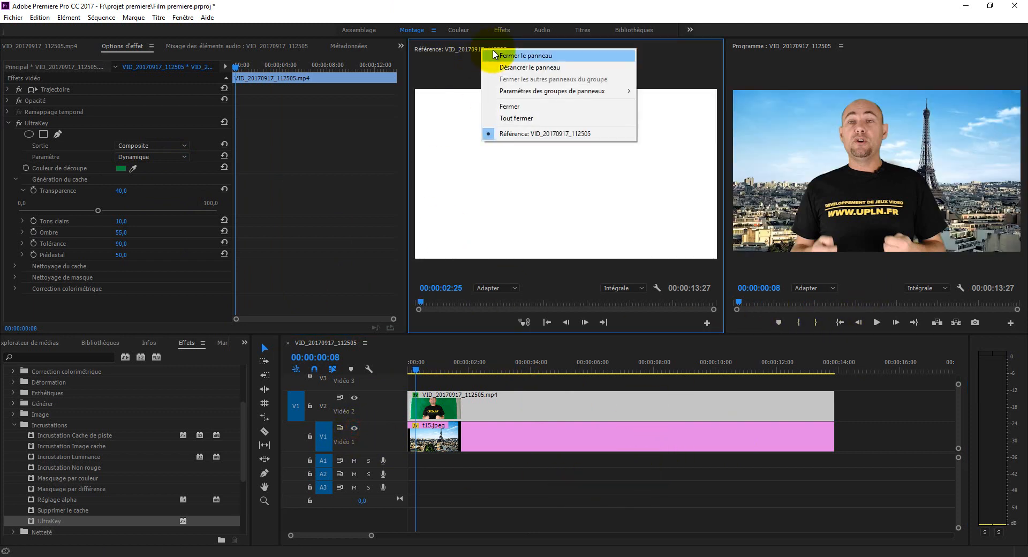
left_click(502, 56)
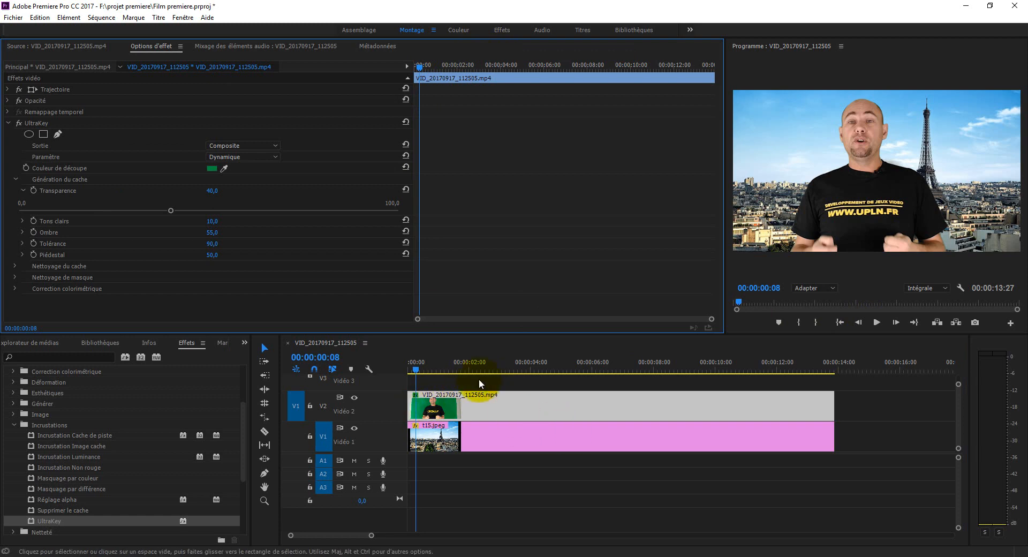
left_click_drag(724, 232, 533, 234)
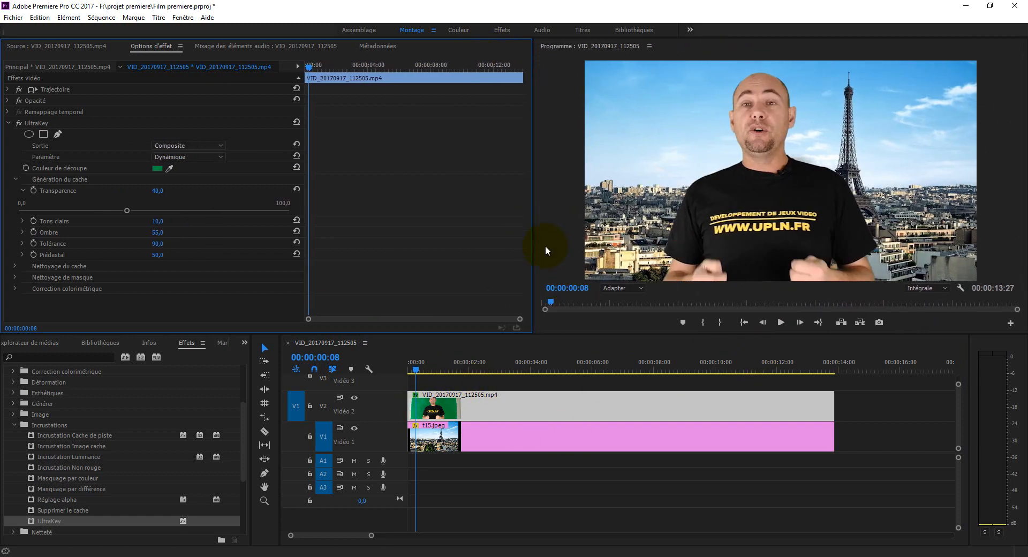
Play the keyed composite to check it, stop at 00:00:13:00 and return the playhead to the start of the sequence
left_click(782, 321)
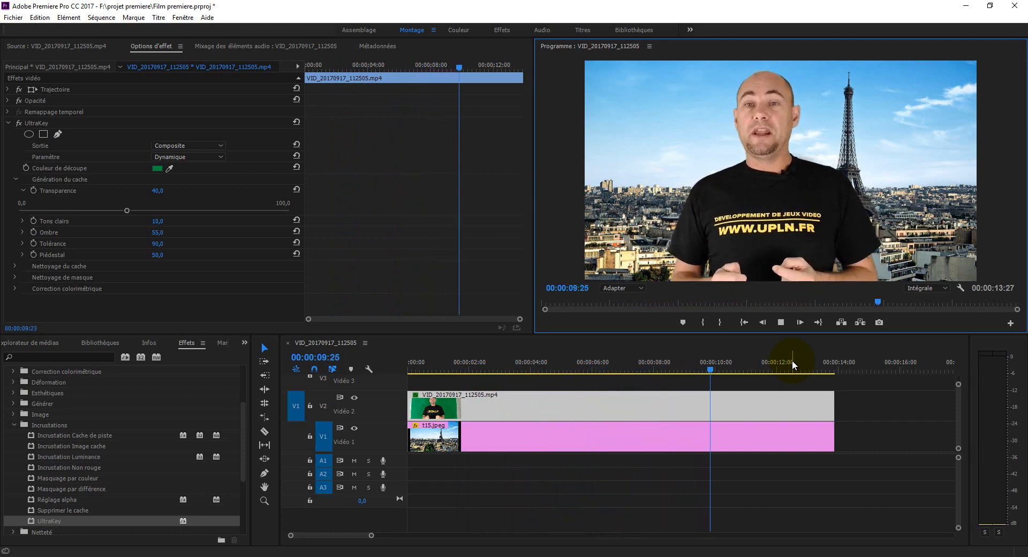
left_click(781, 324)
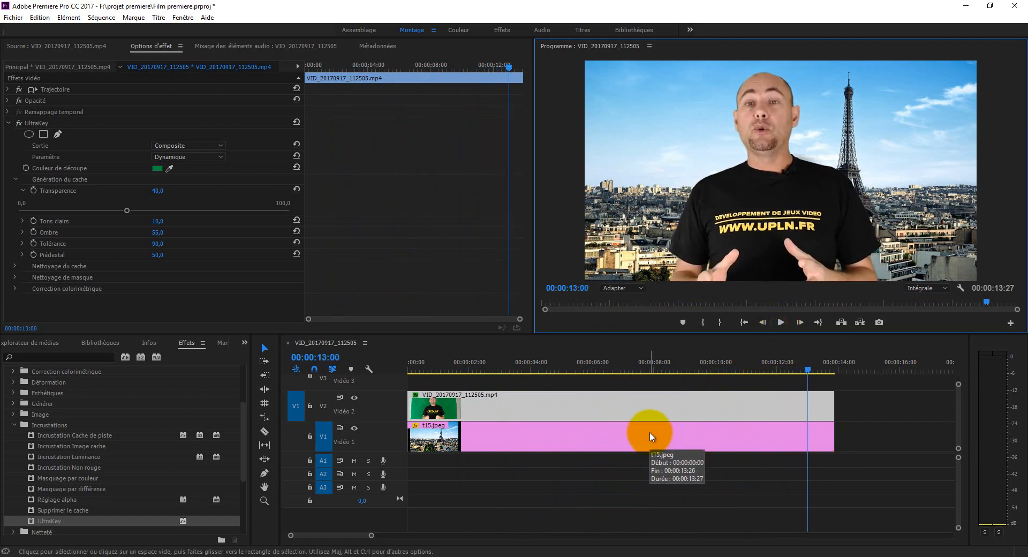
left_click_drag(737, 364, 397, 367)
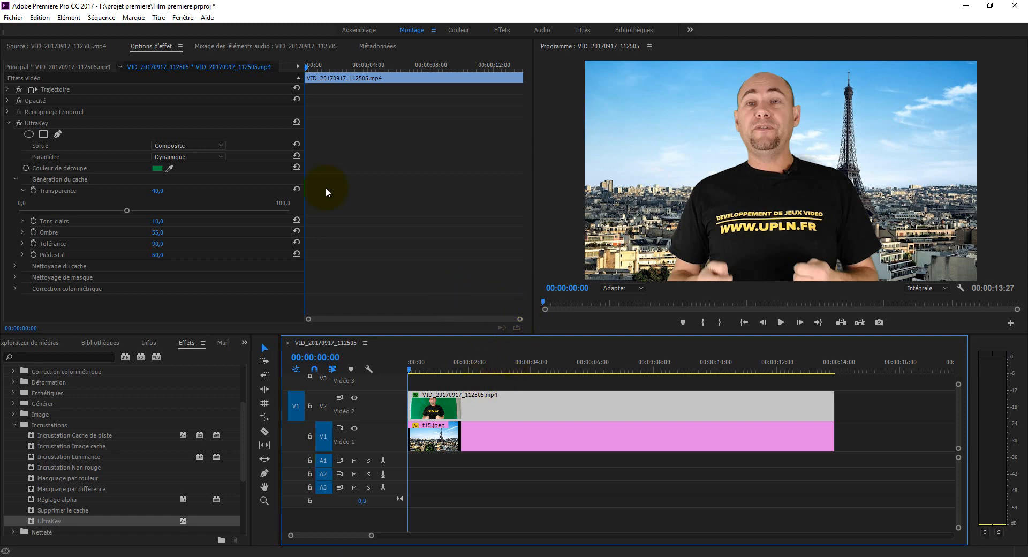
Switch UltraKey off on the presenter clip and reset its Trajectoire settings, returning Echelle to 100,0
left_click(7, 124)
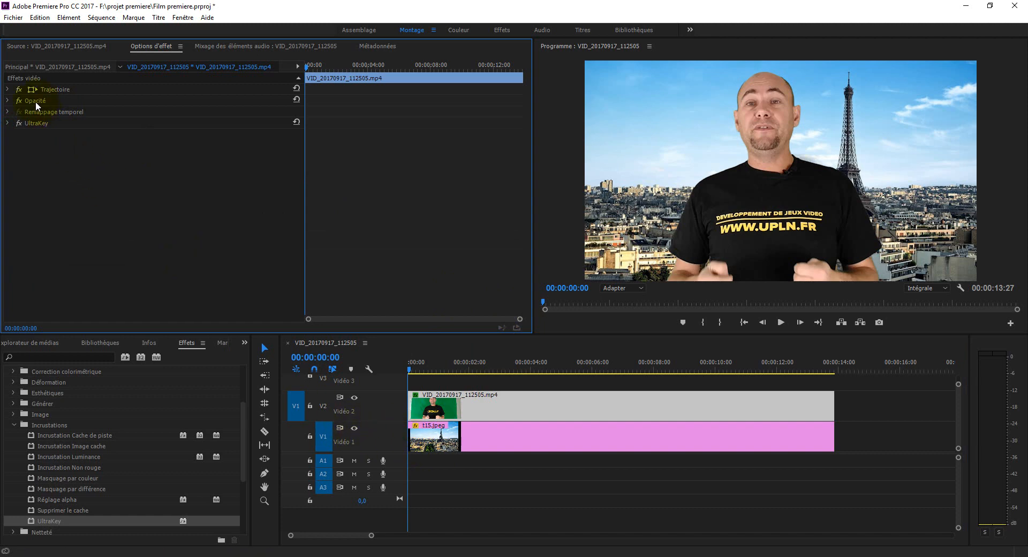
left_click(19, 123)
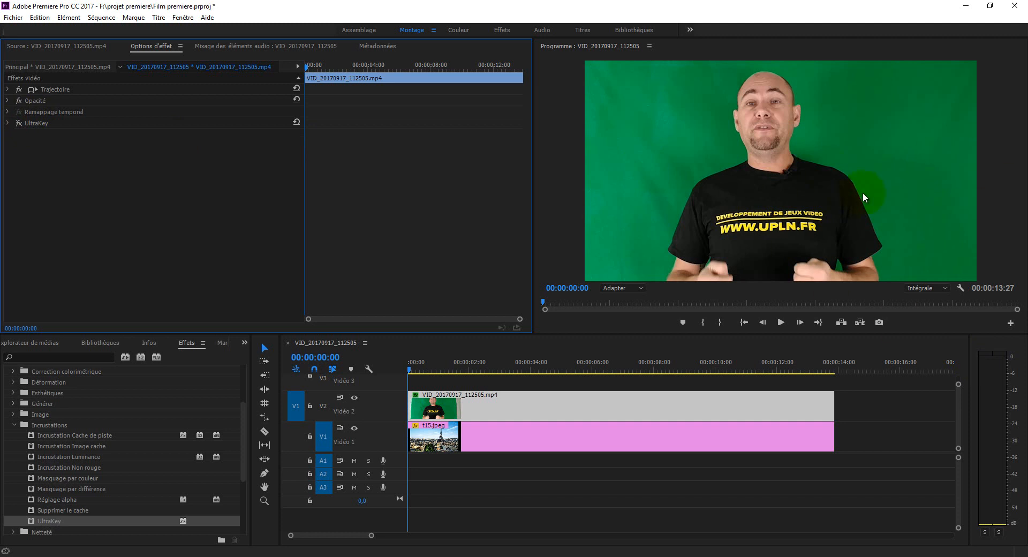
left_click(6, 90)
left_click(7, 89)
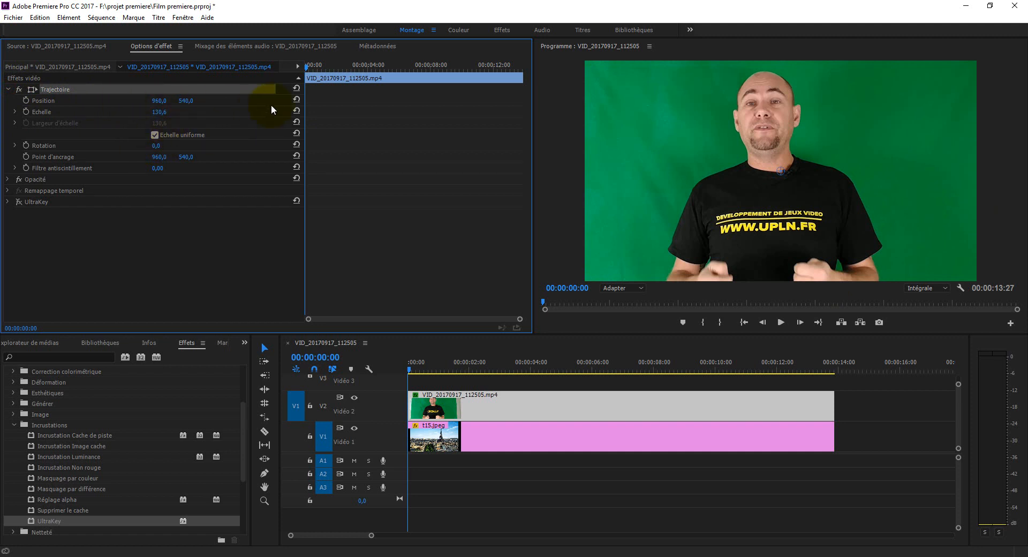
left_click(295, 90)
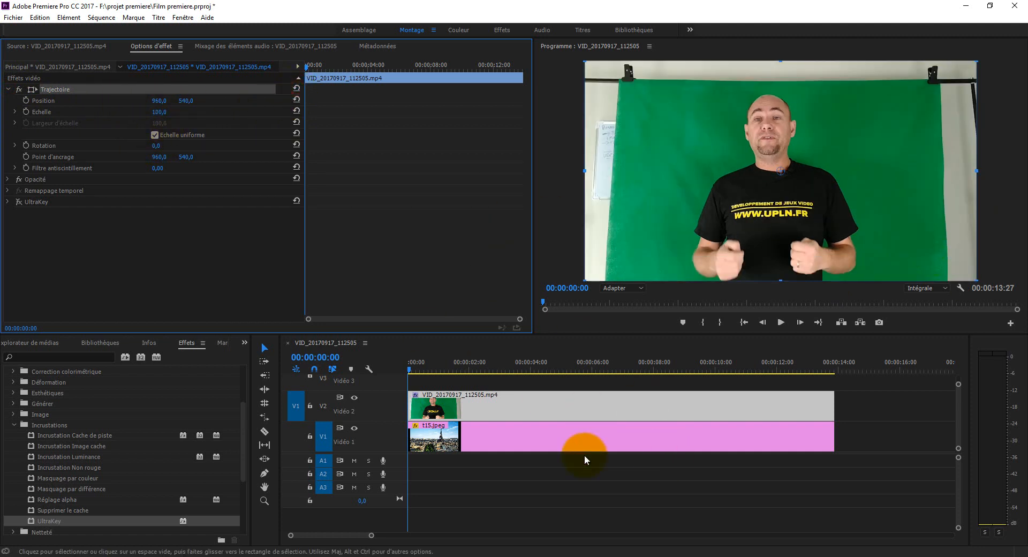
Hide and show the Paris photo on track V1, and switch UltraKey back on for the presenter clip
left_click(355, 428)
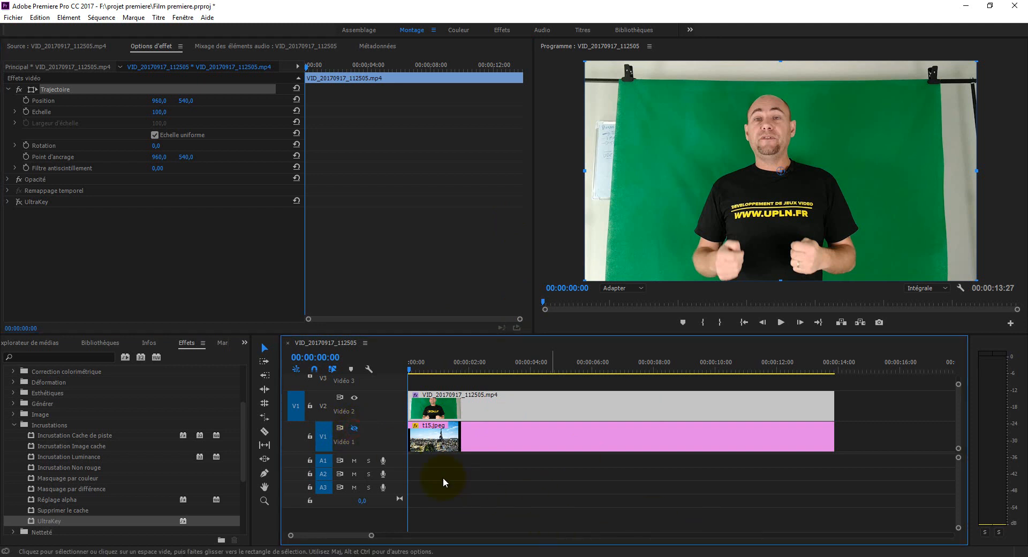
left_click(354, 427)
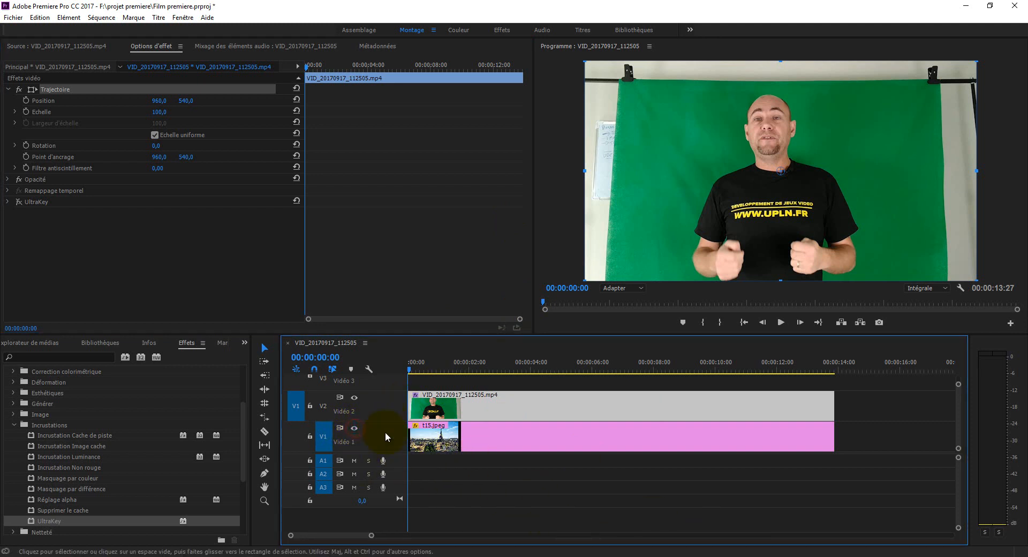
left_click(19, 201)
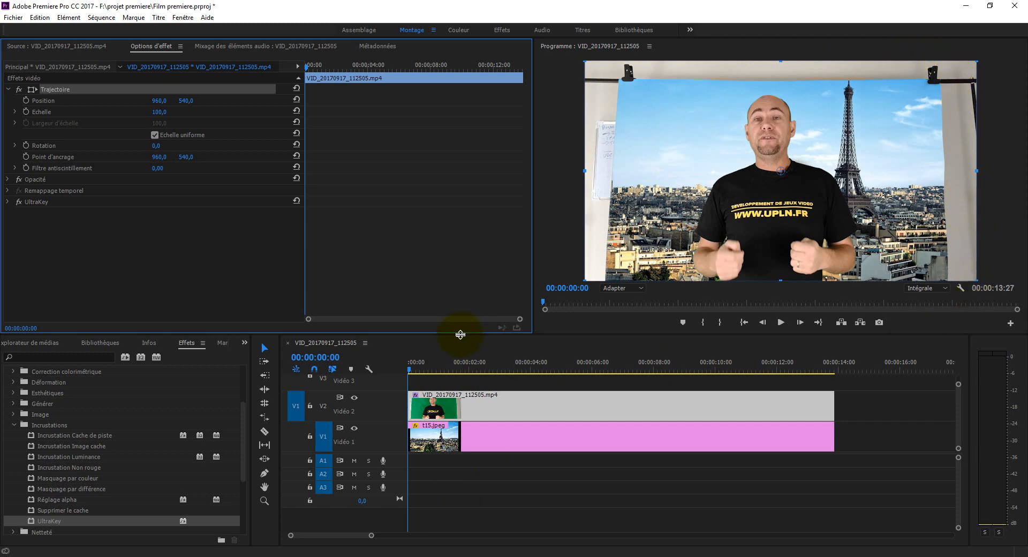
Play the uncropped composite from near the start and stop at 00:00:02:14 to examine the edges around the green backdrop
left_click_drag(410, 370, 404, 372)
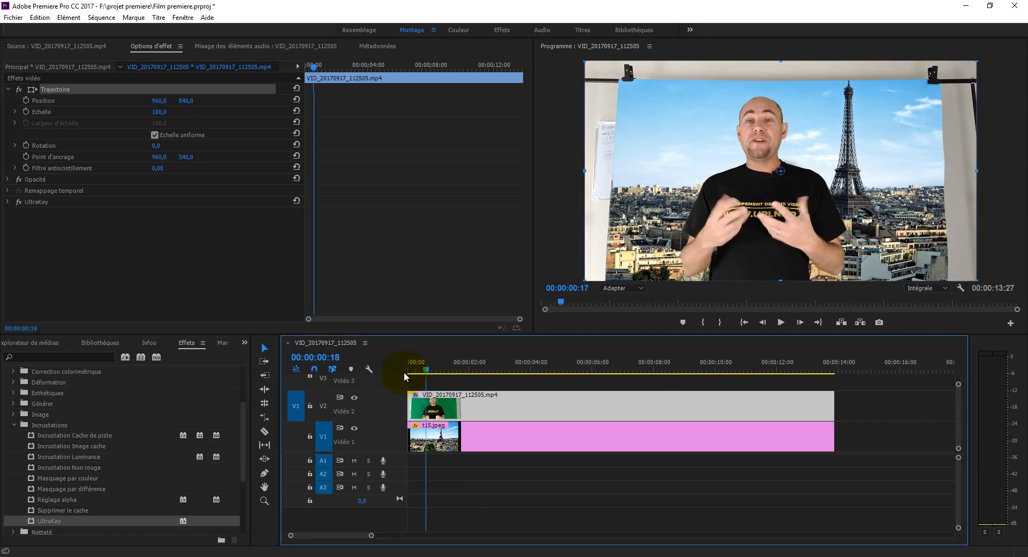
left_click(781, 322)
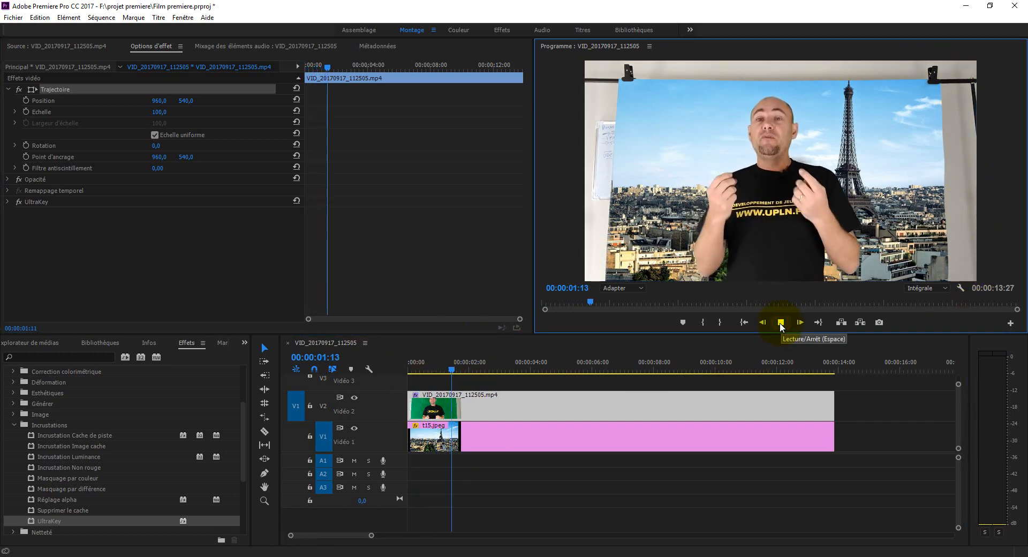
left_click(781, 323)
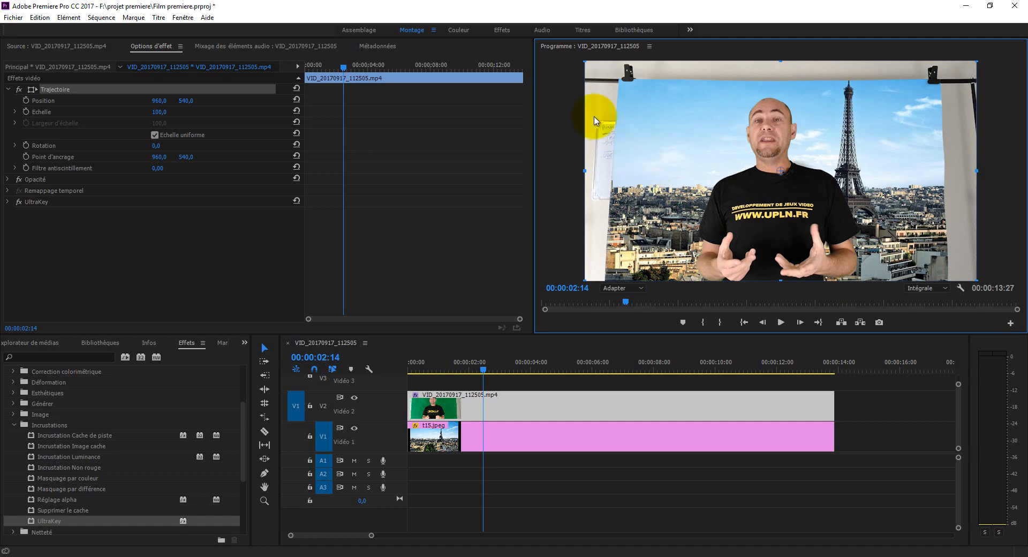
Enlarge the presenter clip to an Echelle of 100,5, search the effects for "reca" and apply Recadrage to the clip
left_click_drag(587, 63, 560, 60)
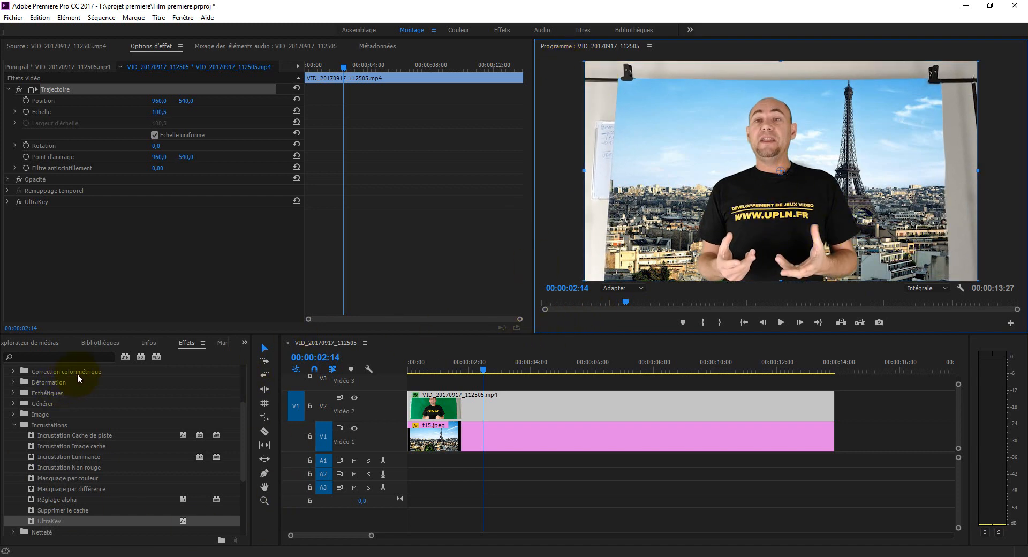
left_click(499, 30)
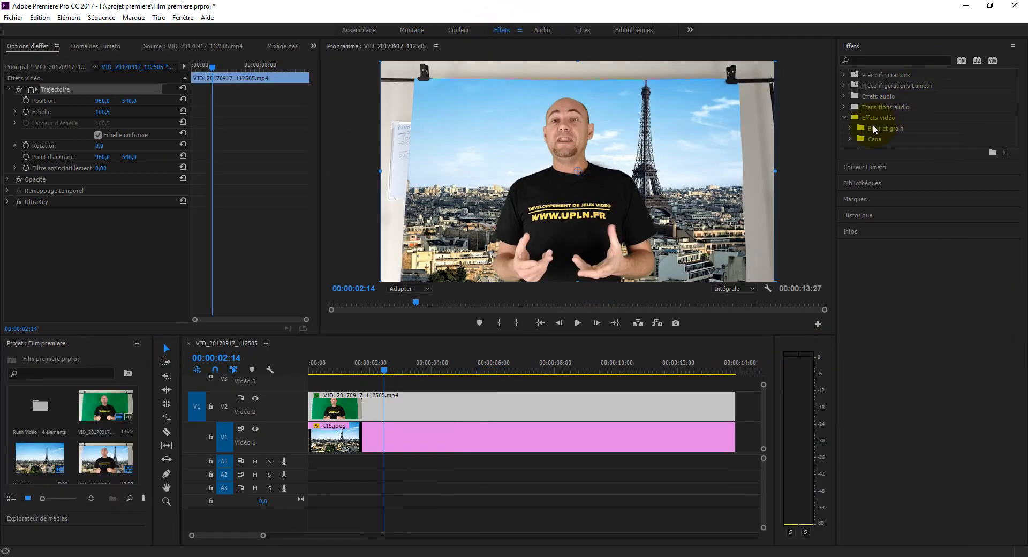
left_click(865, 60)
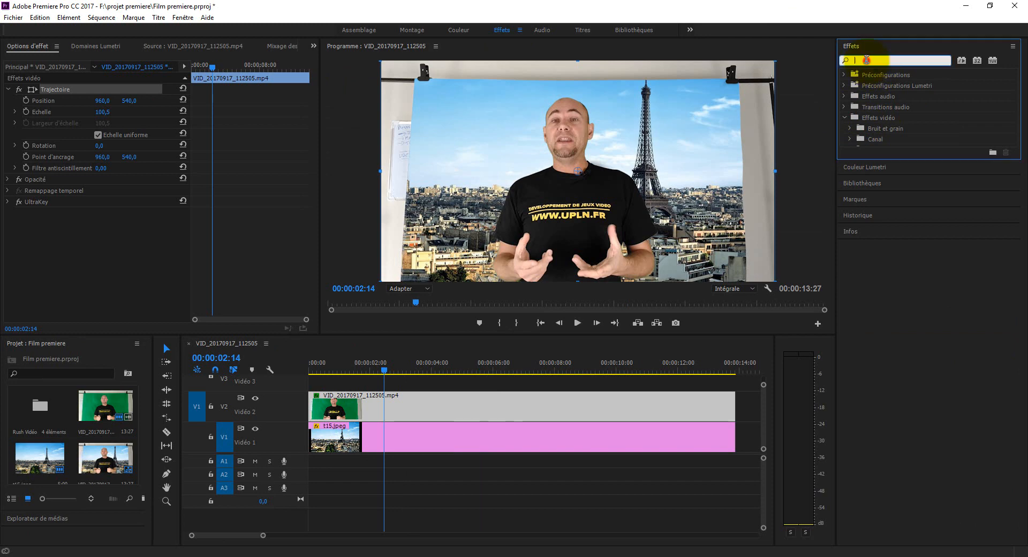
type("reca")
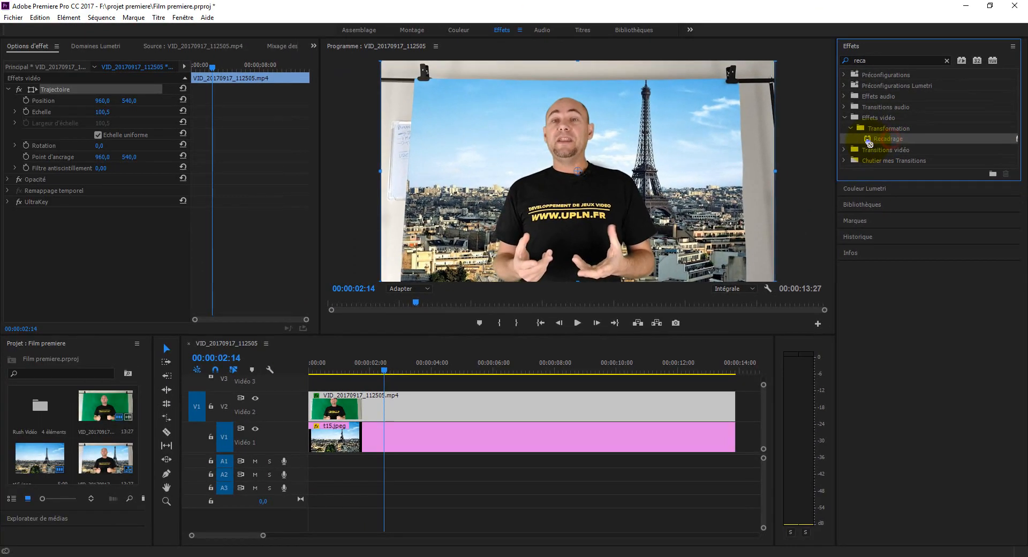
left_click_drag(762, 274, 381, 416)
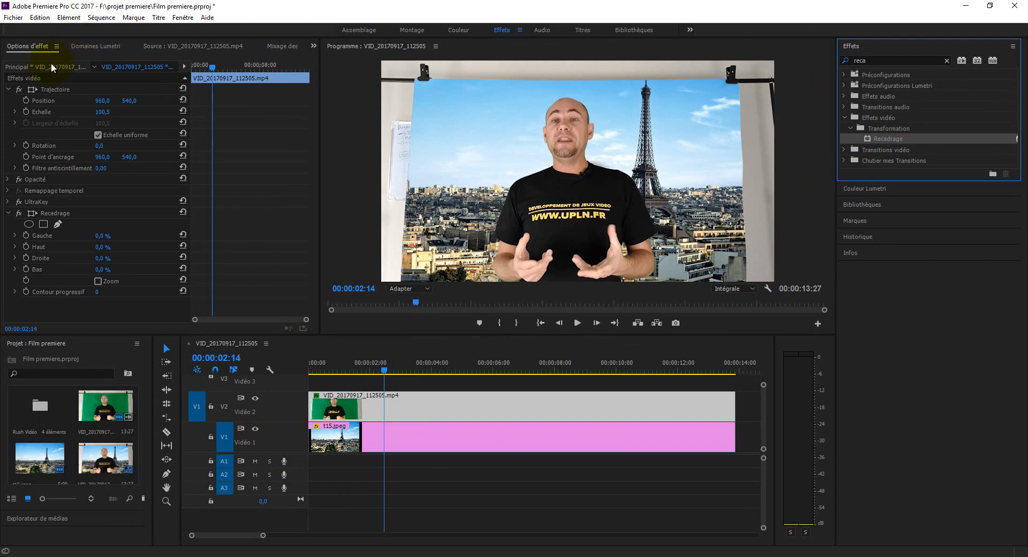
Switch UltraKey off and set Recadrage's Gauche to 14,7 % to crop the presenter clip's left edge
left_click(19, 202)
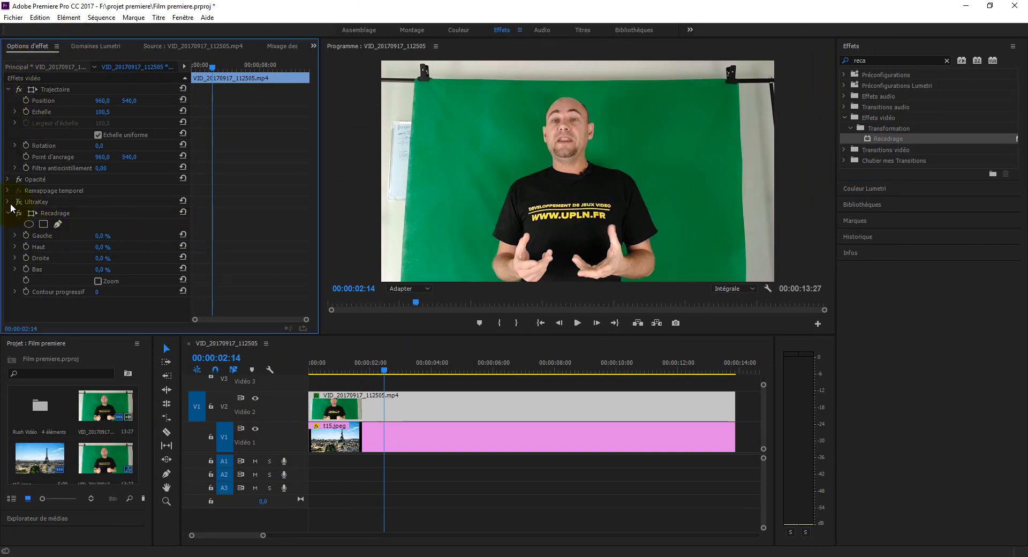
left_click(8, 89)
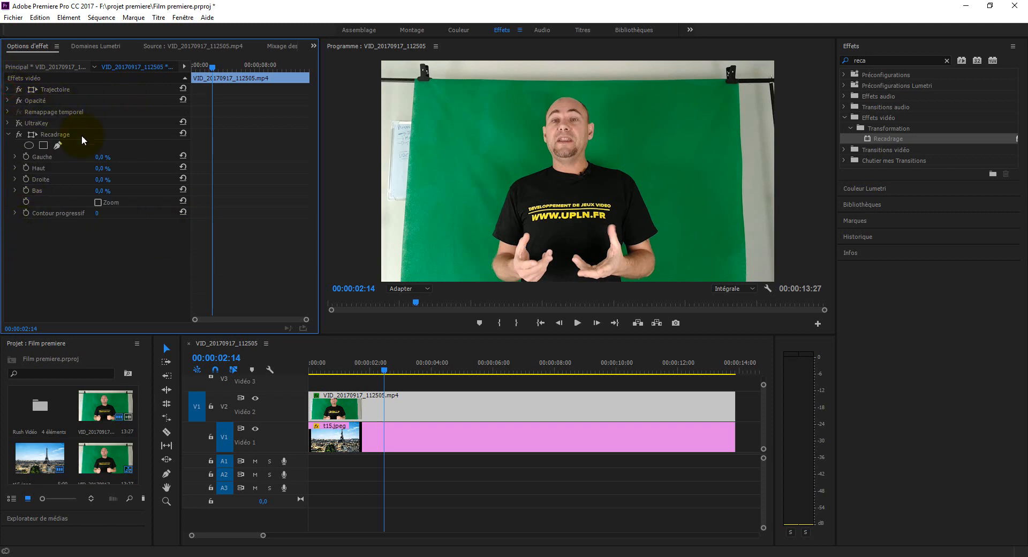
left_click(14, 157)
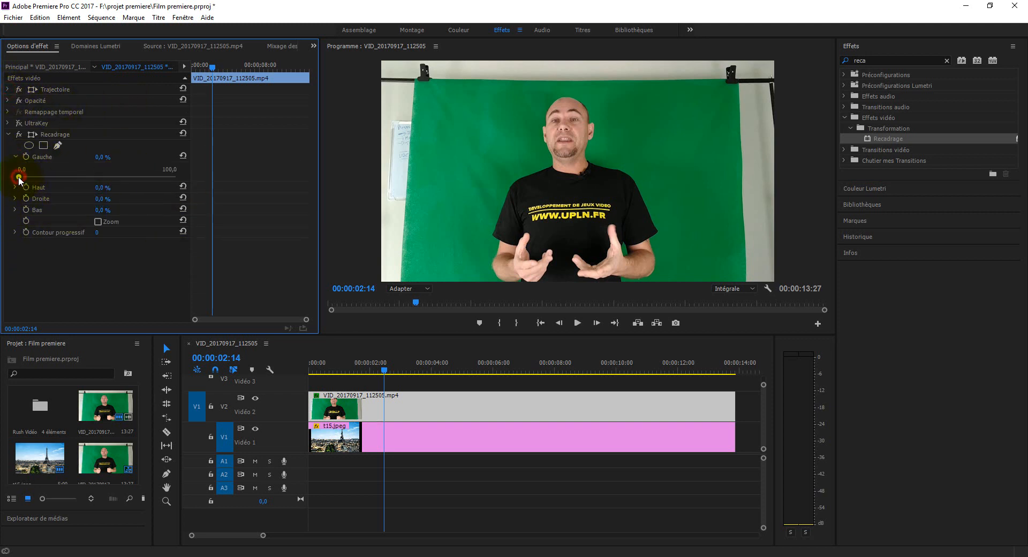
left_click_drag(19, 177, 42, 179)
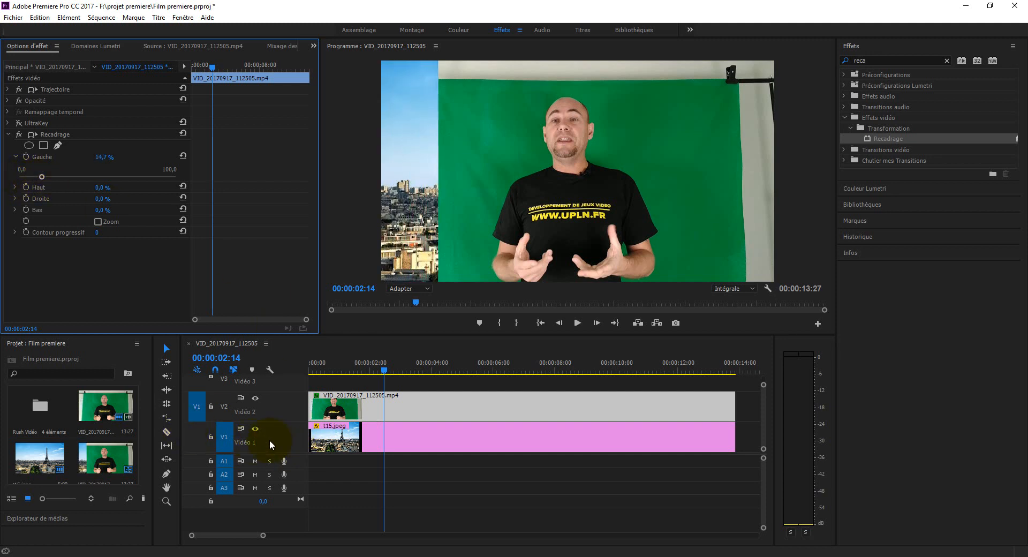
Hide track V1 and crop the presenter clip further, with Recadrage's Droite at 11,3 % and Haut at 11,9 %
left_click(255, 427)
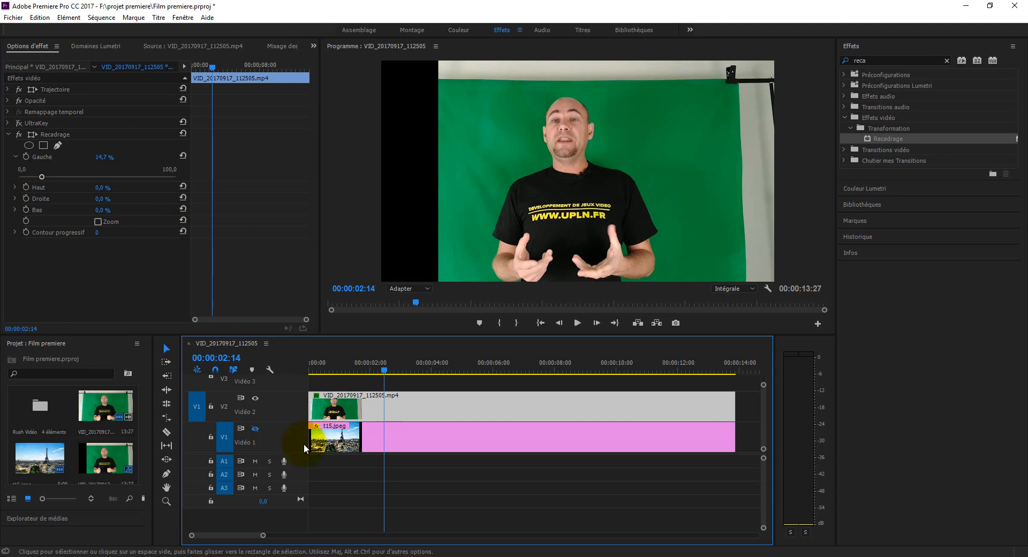
left_click(15, 198)
left_click_drag(22, 218, 37, 217)
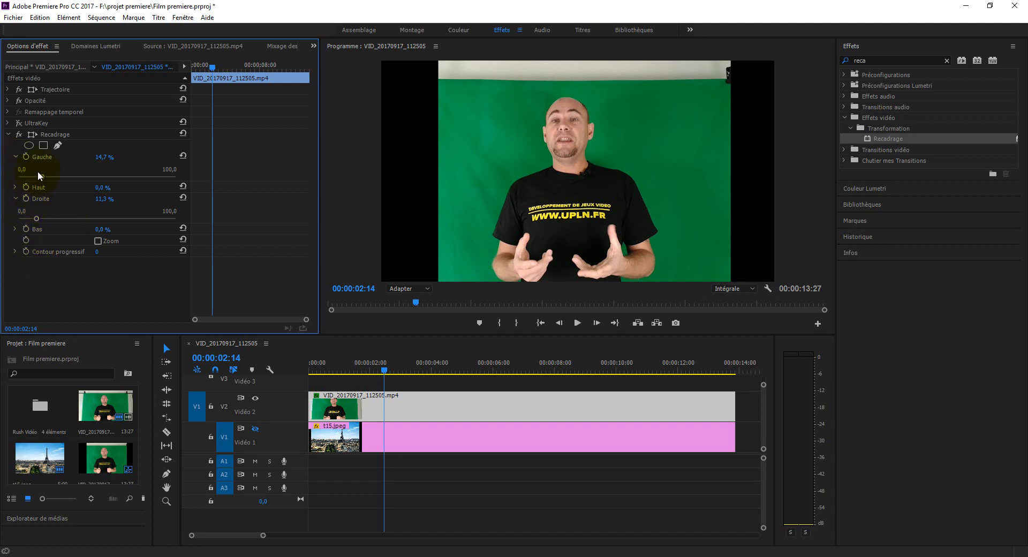
left_click(15, 187)
left_click_drag(27, 207, 46, 210)
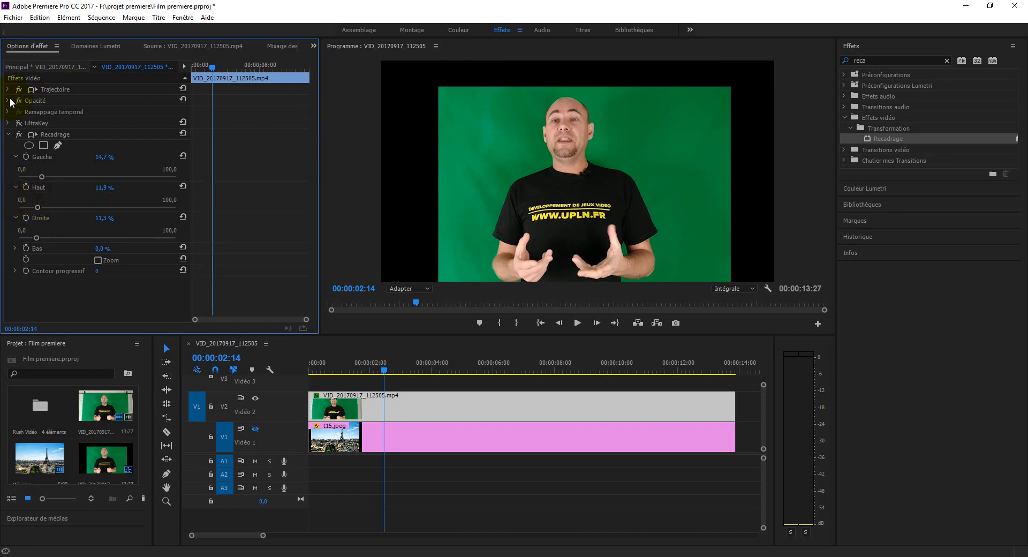
Show the Paris photo on track V1 again and switch UltraKey back on for the cropped presenter clip
left_click(255, 428)
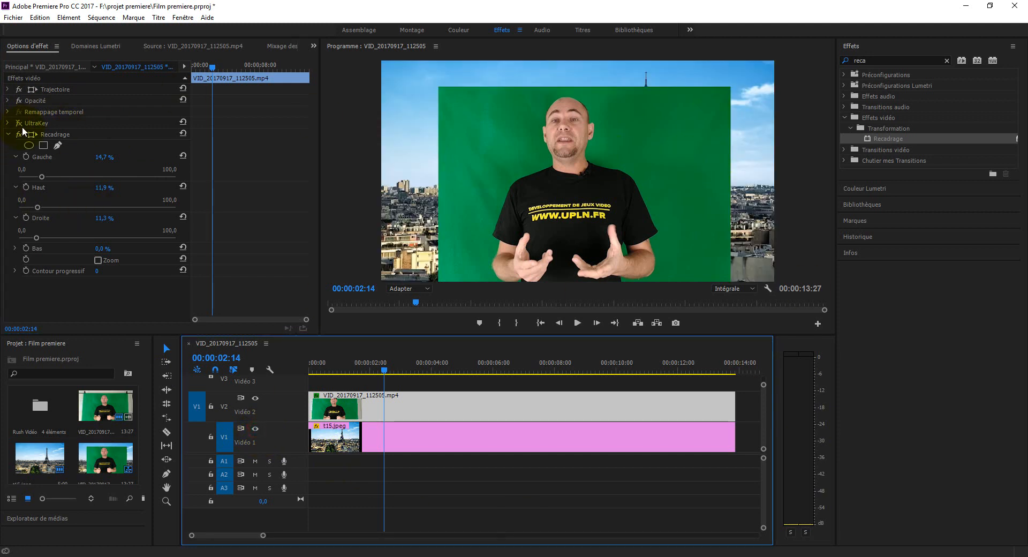
left_click(18, 123)
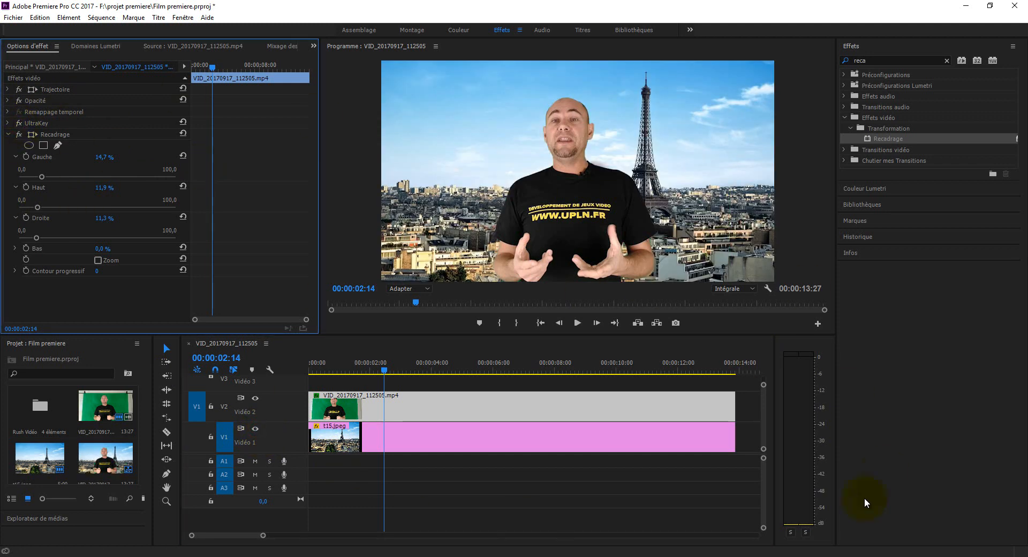
Play the cropped and keyed composite twice from the start to check it, and move the playhead back to 00:00:00:09
left_click_drag(384, 370, 309, 370)
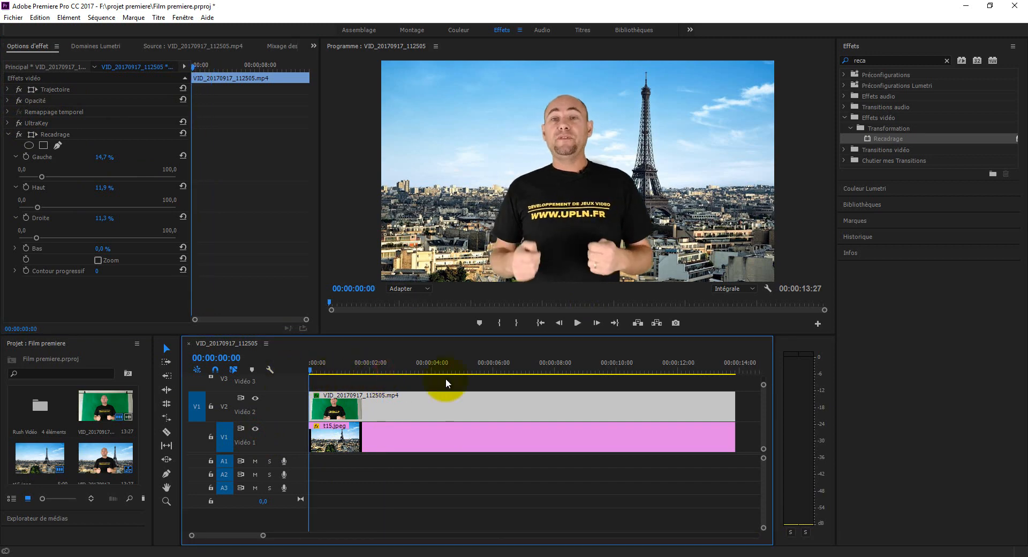
left_click(578, 322)
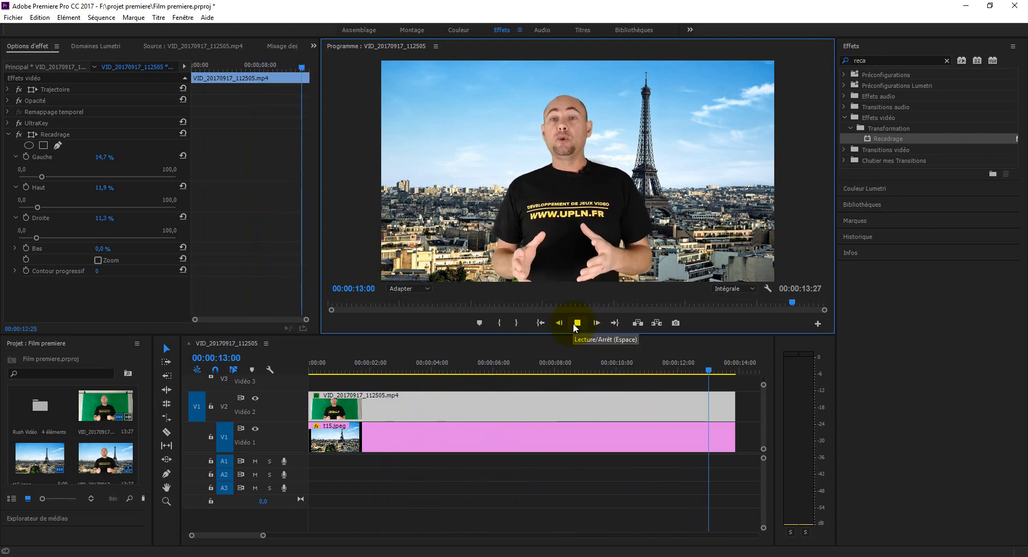
left_click(368, 363)
key("Home")
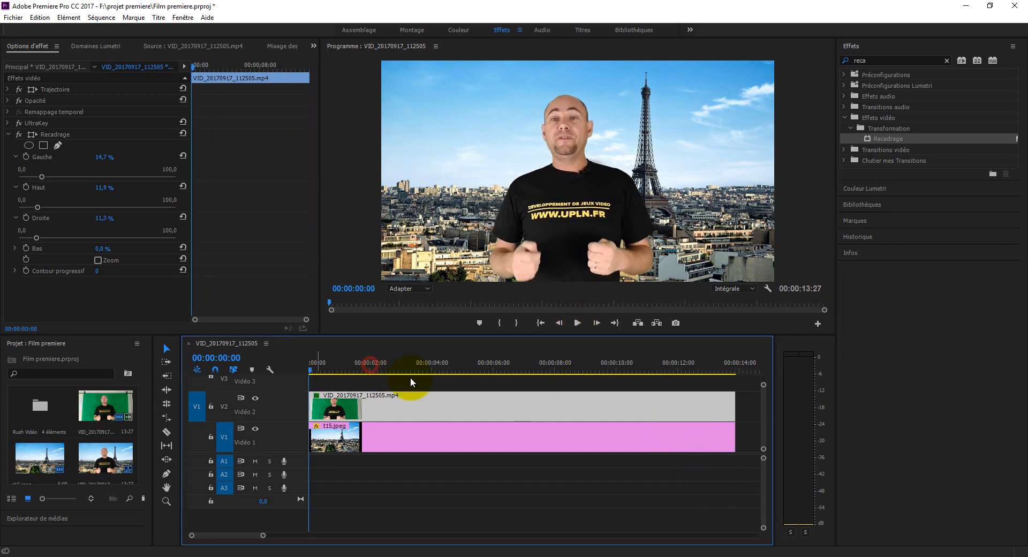
left_click(576, 323)
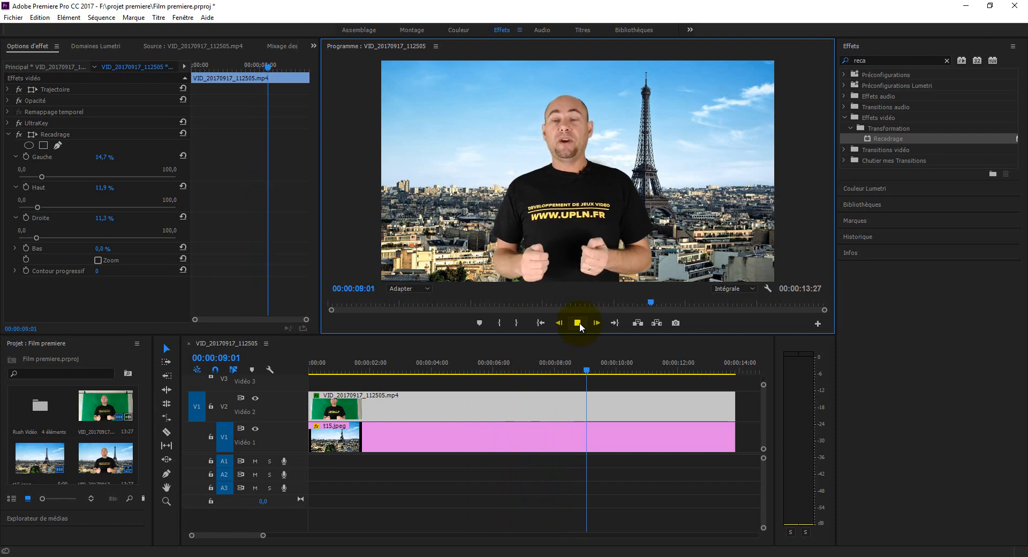
left_click(579, 322)
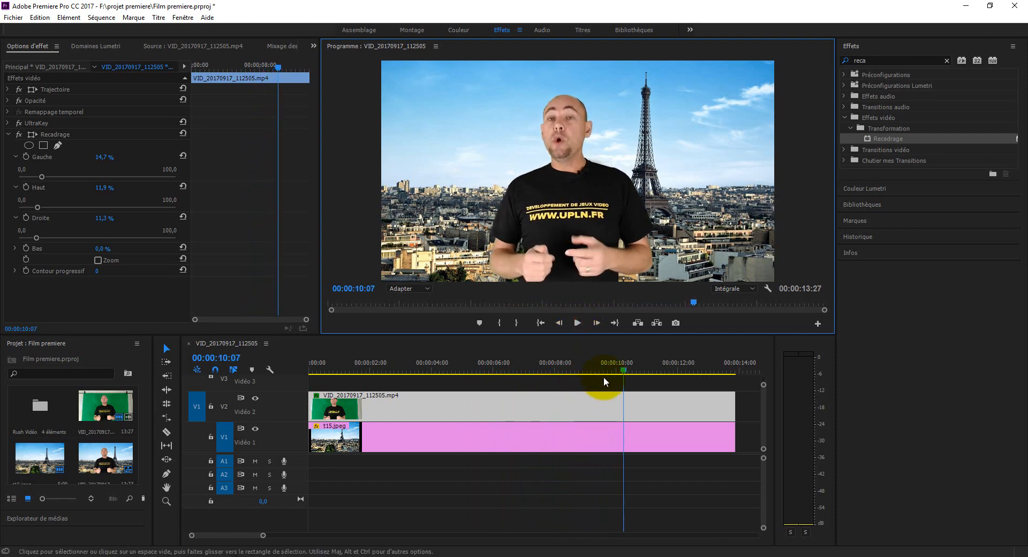
left_click(311, 372)
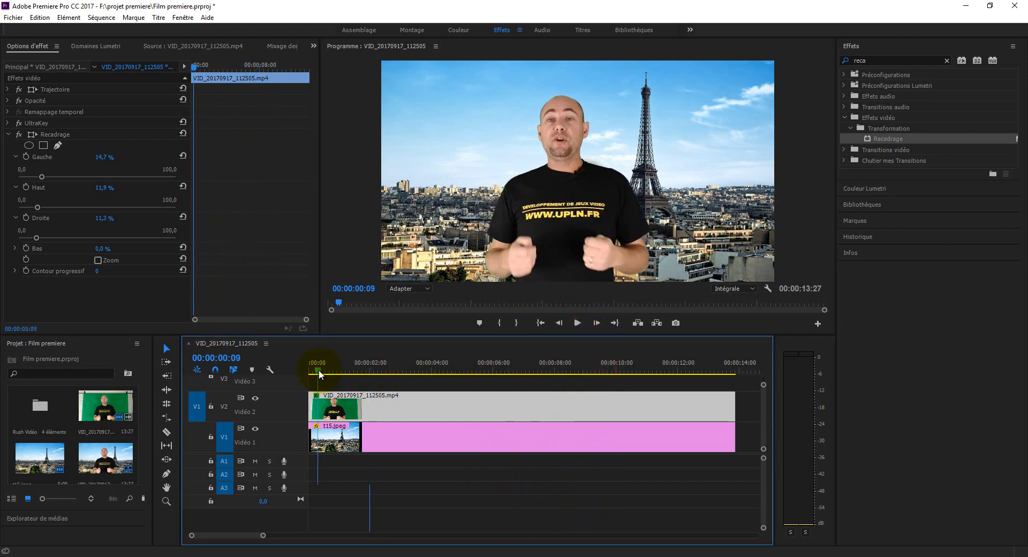